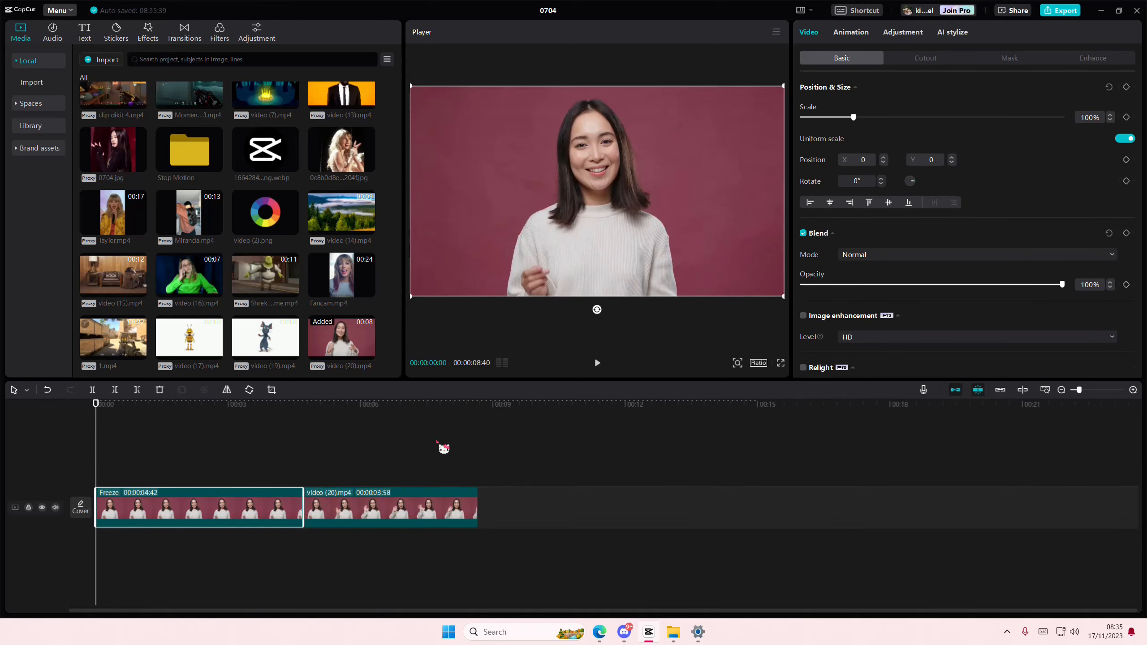
Set the project's aspect ratio to 1:1 and scale the freeze clip to about 178% so it fills the square frame.
{"action": "left_click", "coordinate": [759, 363]}
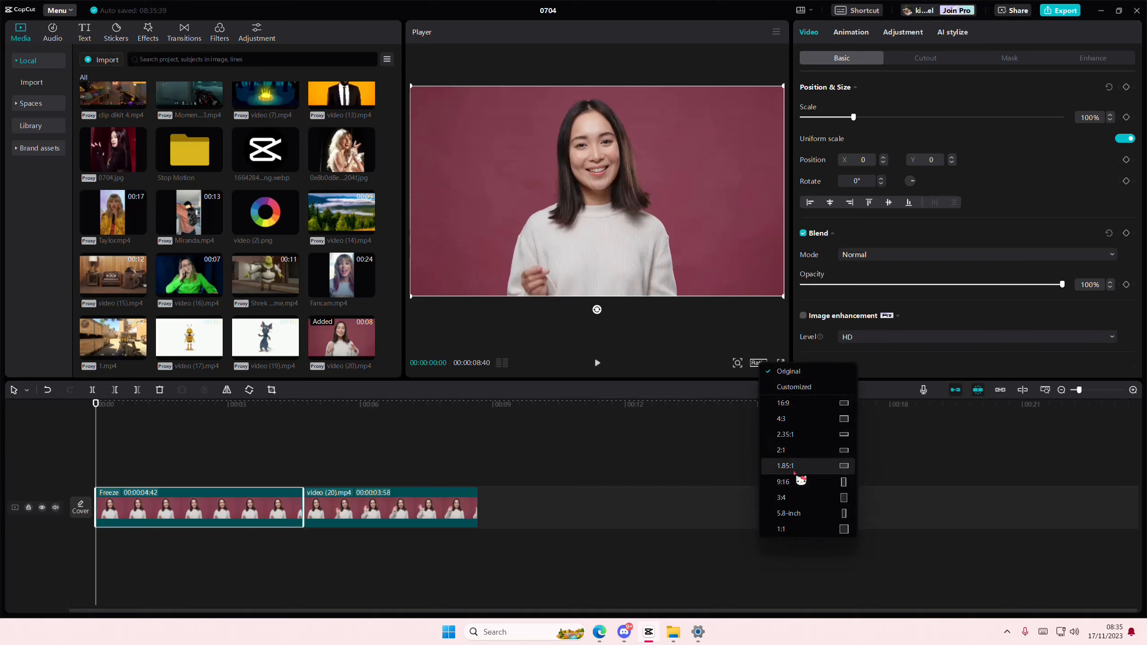
{"action": "left_click", "coordinate": [794, 528]}
{"action": "left_click_drag", "start_coordinate": [745, 276], "coordinate": [897, 396]}
Enlarge the video (20).mp4 clip so it fills the square frame.
{"action": "left_click", "coordinate": [442, 511]}
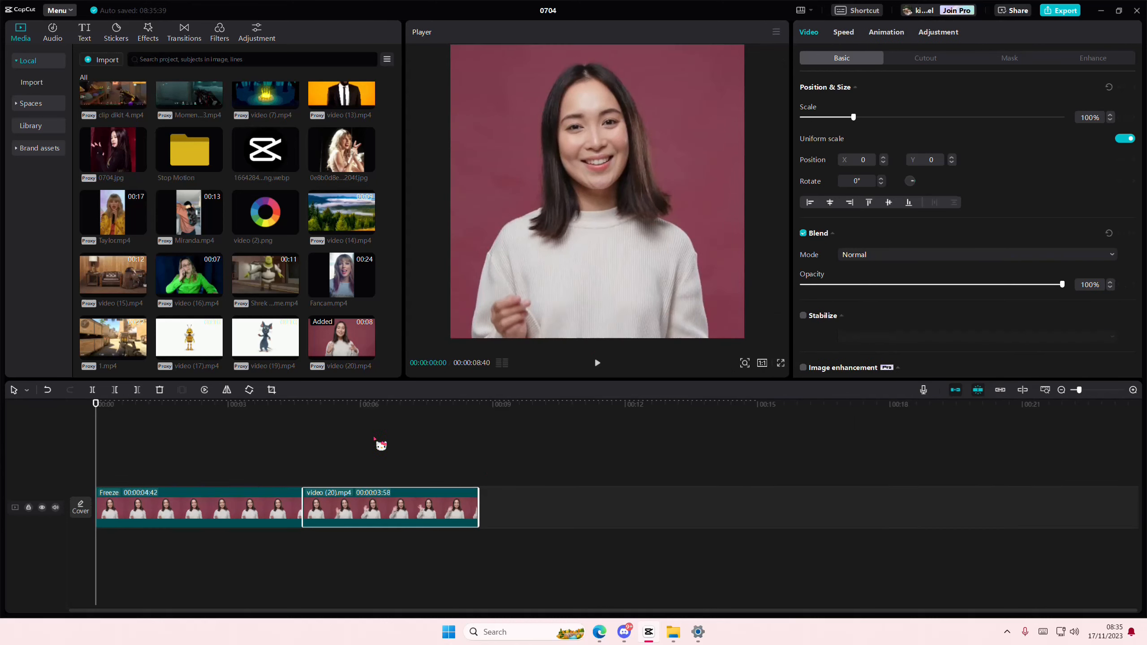
{"action": "left_click", "coordinate": [294, 443]}
{"action": "left_click", "coordinate": [348, 496]}
{"action": "left_click", "coordinate": [342, 477]}
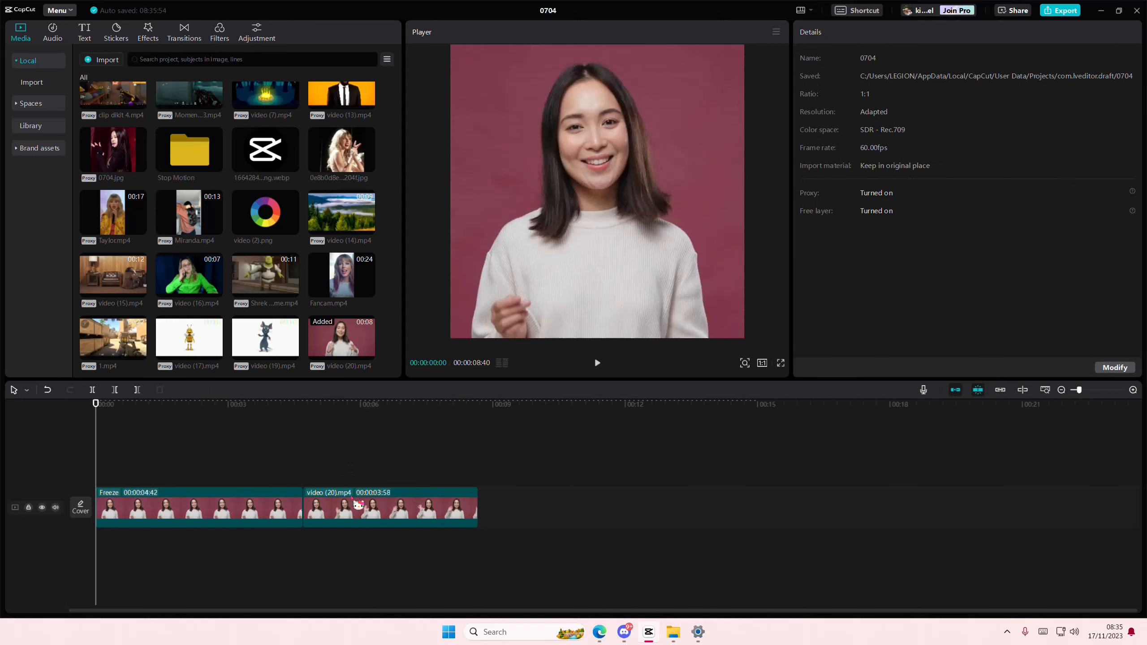
{"action": "left_click", "coordinate": [352, 494]}
{"action": "left_click_drag", "start_coordinate": [95, 443], "coordinate": [331, 472]}
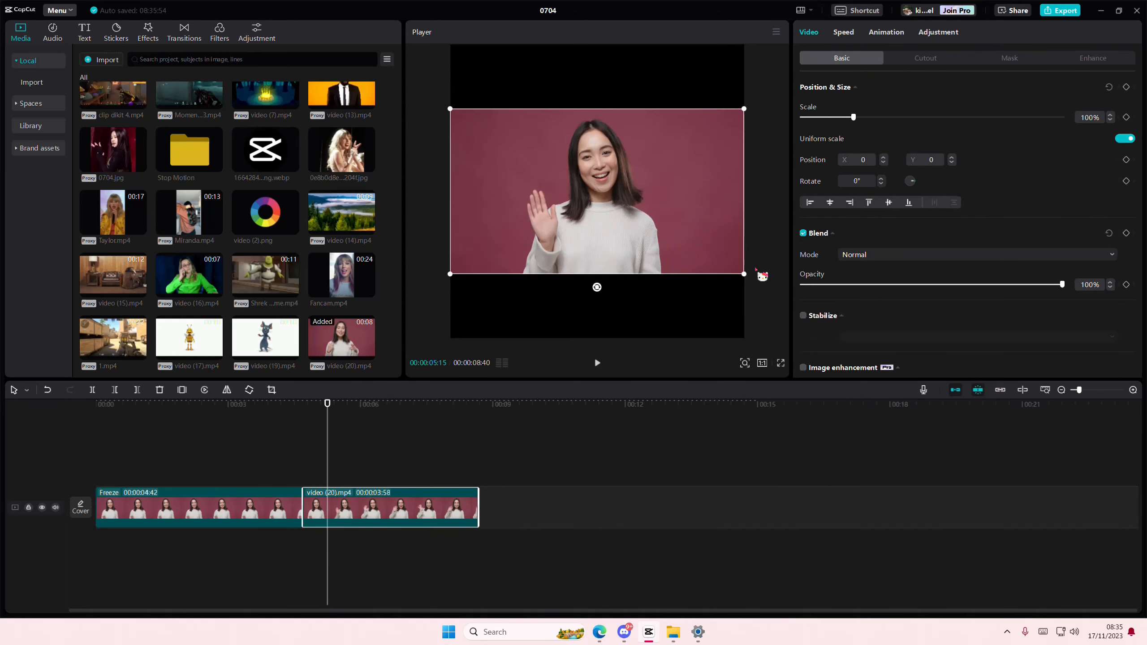
{"action": "left_click_drag", "start_coordinate": [745, 274], "coordinate": [894, 415]}
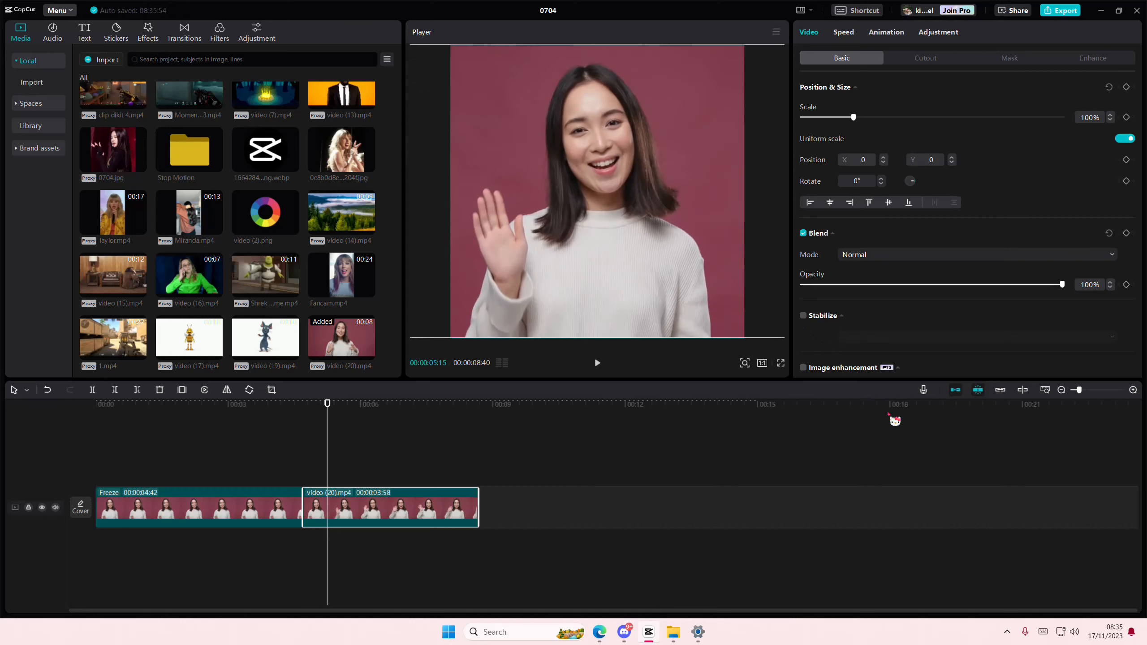
Apply a circle mask to the freeze clip and enlarge it to about 1078 × 1083.
{"action": "left_click", "coordinate": [188, 400]}
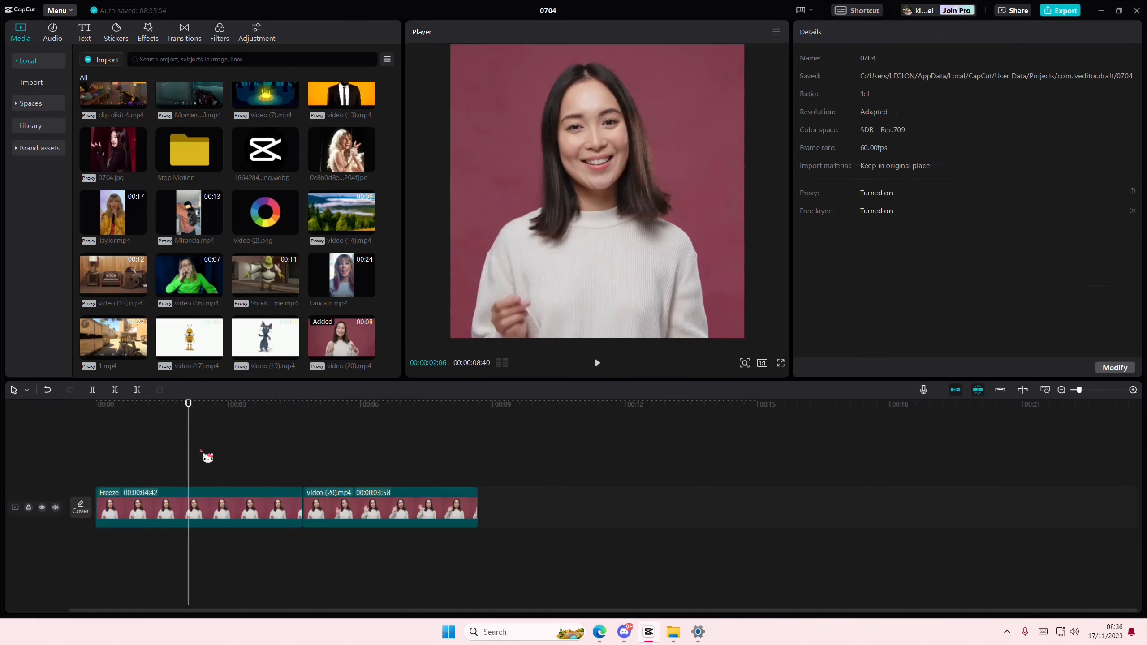
{"action": "left_click", "coordinate": [222, 494]}
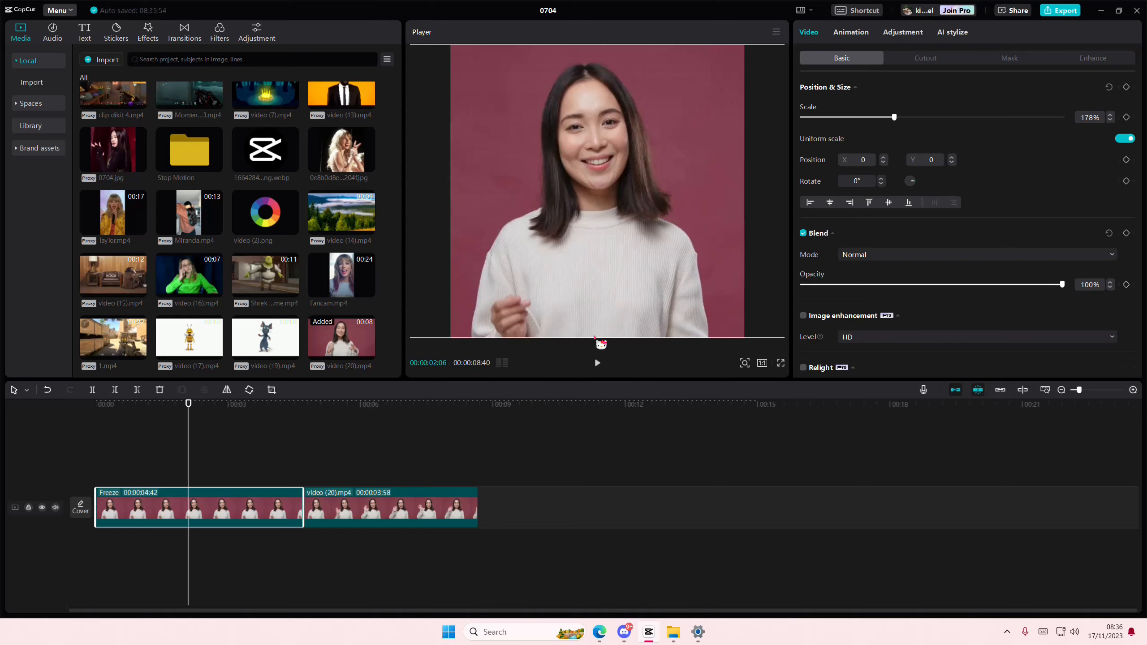
{"action": "left_click", "coordinate": [1010, 58]}
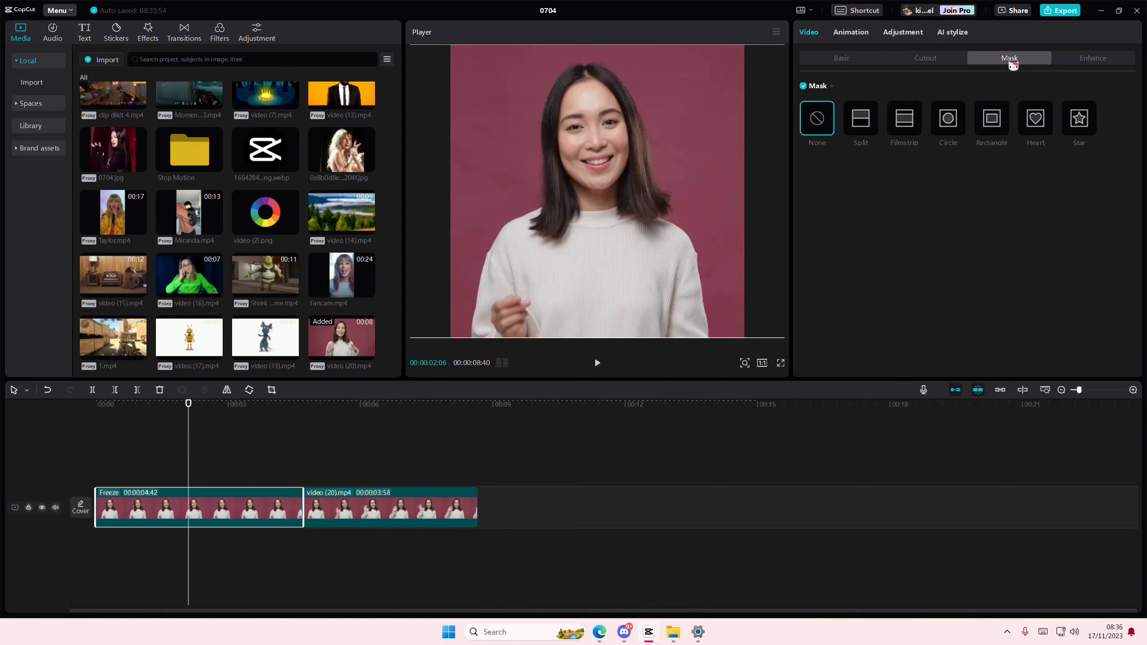
{"action": "left_click", "coordinate": [956, 130]}
{"action": "left_click_drag", "start_coordinate": [670, 265], "coordinate": [745, 335]}
Duplicate the masked freeze clip onto a track above, aligned to the start, and shrink its circle mask to about 834 × 838.
{"action": "left_click", "coordinate": [840, 61]}
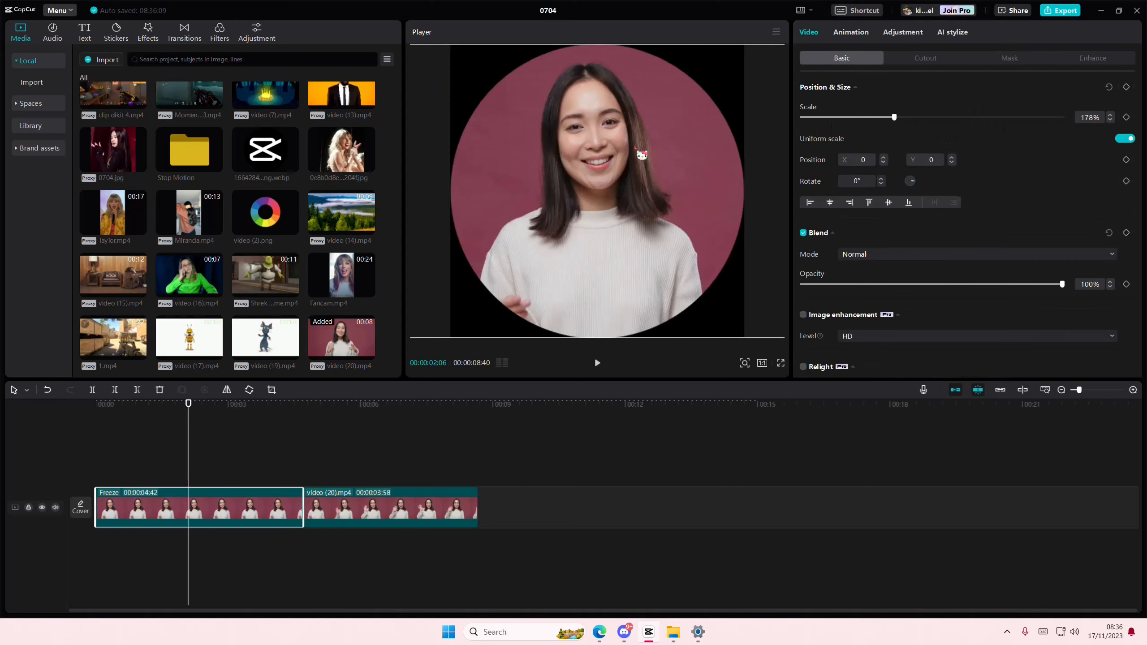
{"action": "key", "text": "ctrl+v"}
{"action": "left_click_drag", "start_coordinate": [248, 470], "coordinate": [156, 469]}
{"action": "left_click", "coordinate": [1009, 60]}
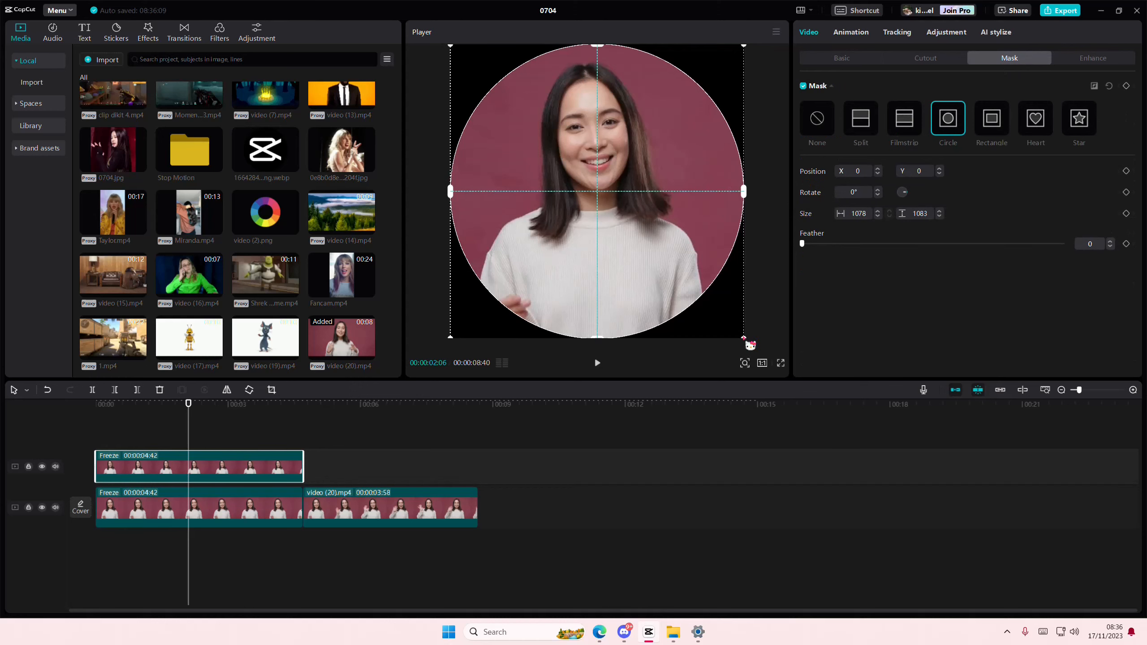
{"action": "left_click_drag", "start_coordinate": [742, 337], "coordinate": [716, 328]}
Stack two more copies of the freeze clip from the timeline start, with circle masks shrunk to about 485 × 487 and 298 × 299.
{"action": "left_click_drag", "start_coordinate": [133, 438], "coordinate": [74, 449]}
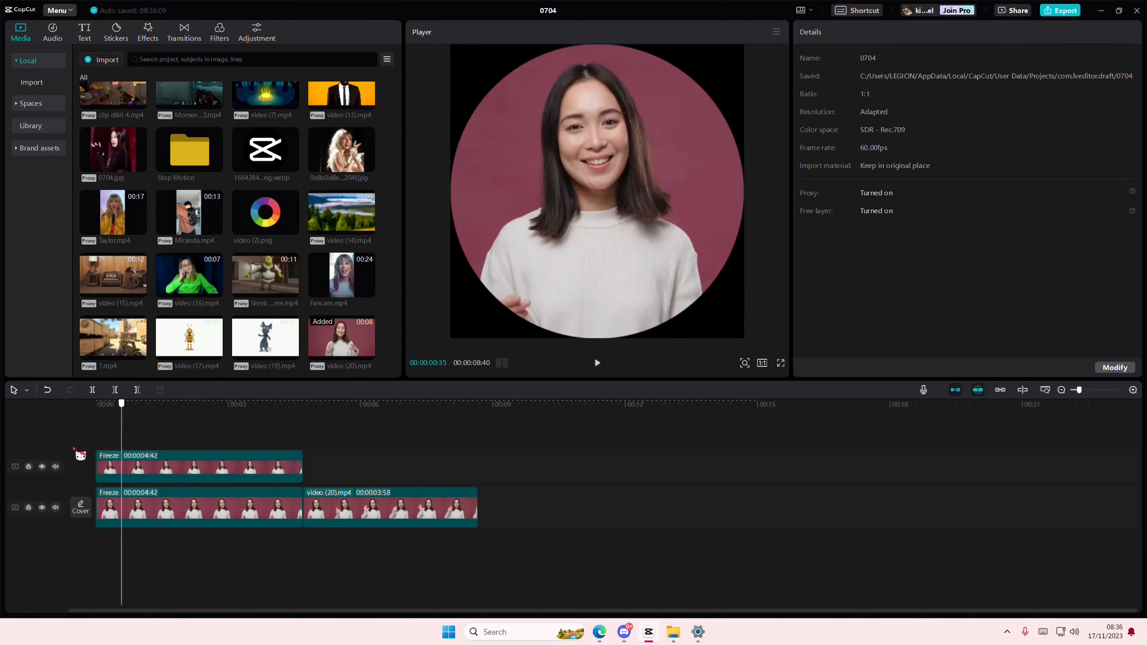
{"action": "left_click", "coordinate": [108, 471]}
{"action": "key", "text": "ctrl+c"}
{"action": "key", "text": "ctrl+v"}
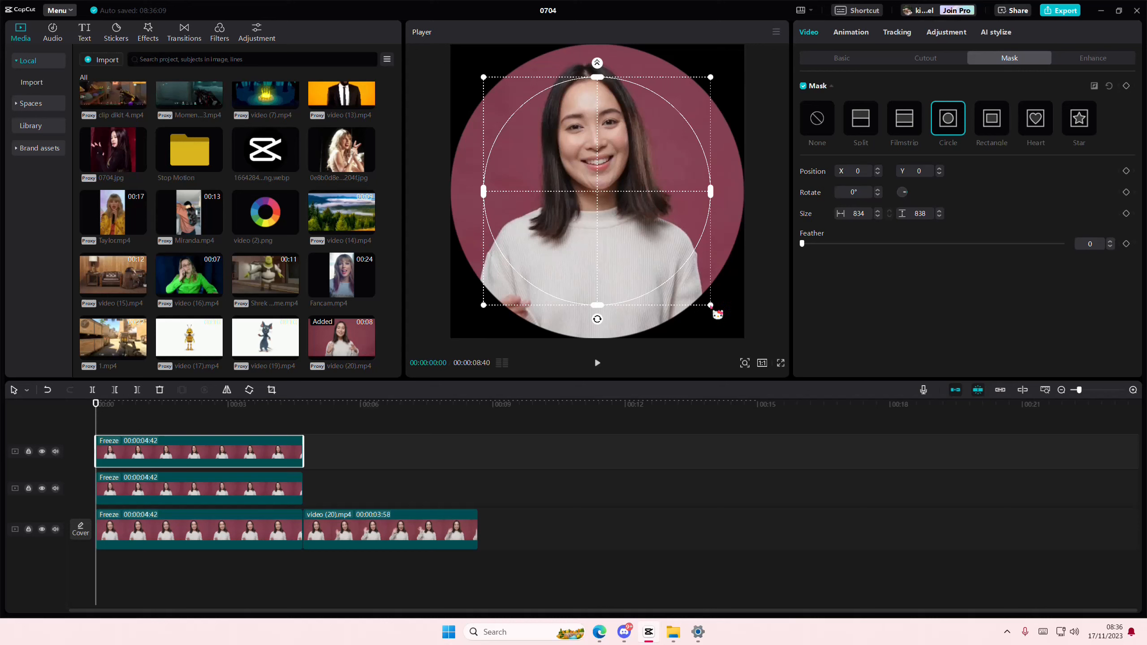
{"action": "left_click_drag", "start_coordinate": [718, 314], "coordinate": [669, 288]}
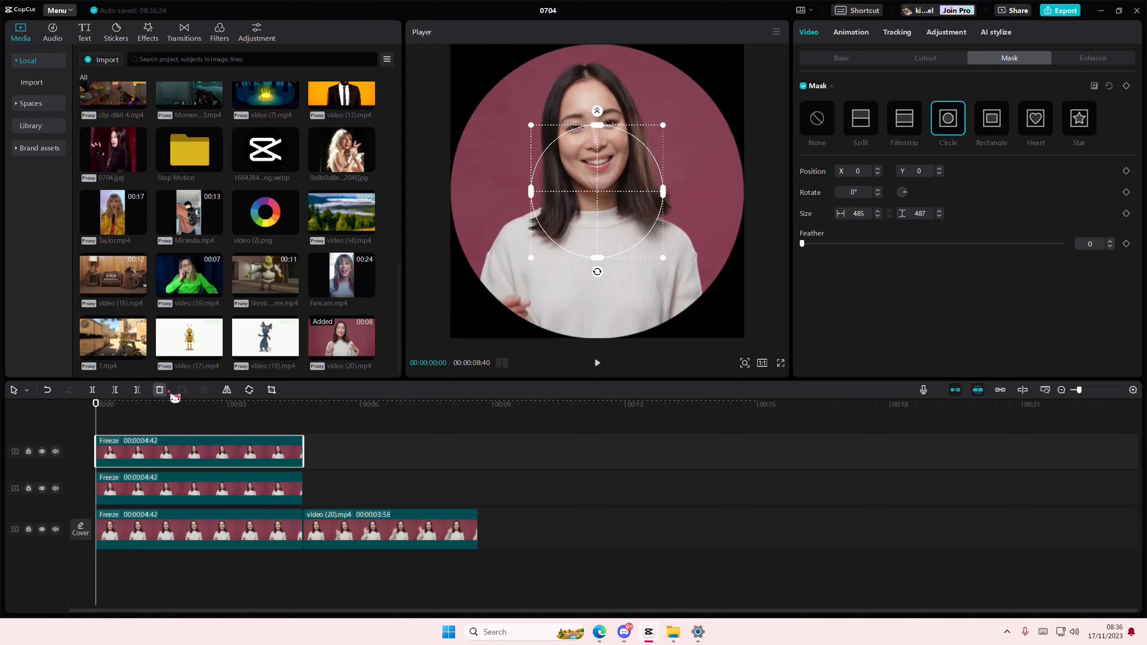
{"action": "key", "text": "ctrl+v"}
{"action": "left_click_drag", "start_coordinate": [669, 269], "coordinate": [640, 249]}
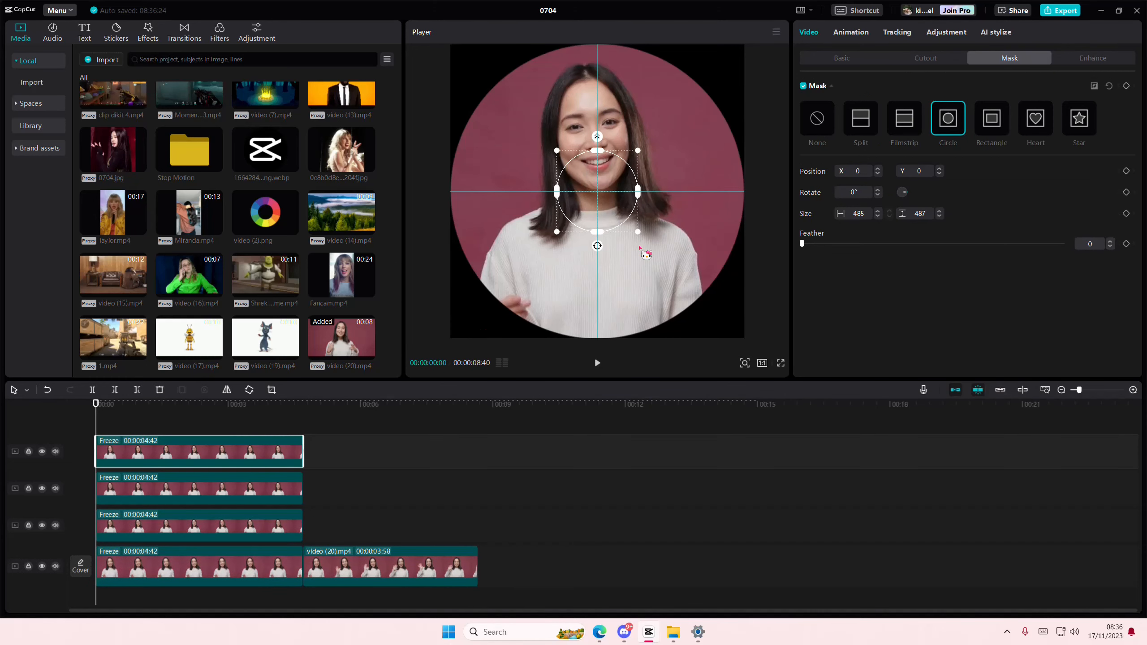
{"action": "left_click", "coordinate": [182, 560]}
{"action": "left_click", "coordinate": [835, 61]}
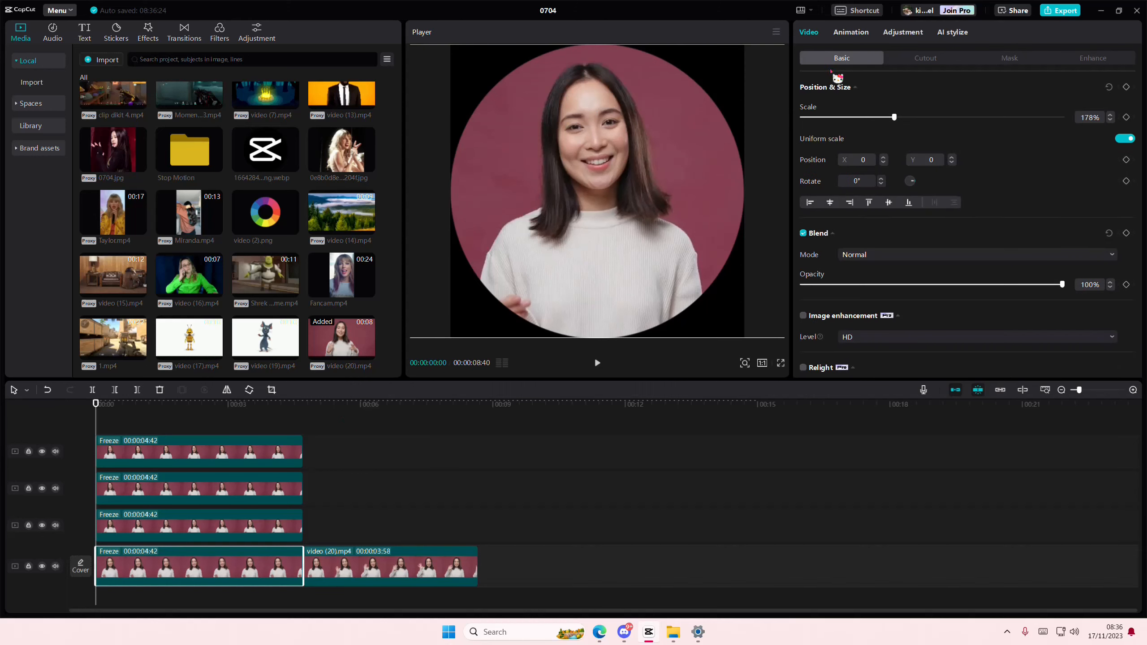
{"action": "left_click_drag", "start_coordinate": [917, 190], "coordinate": [917, 187]}
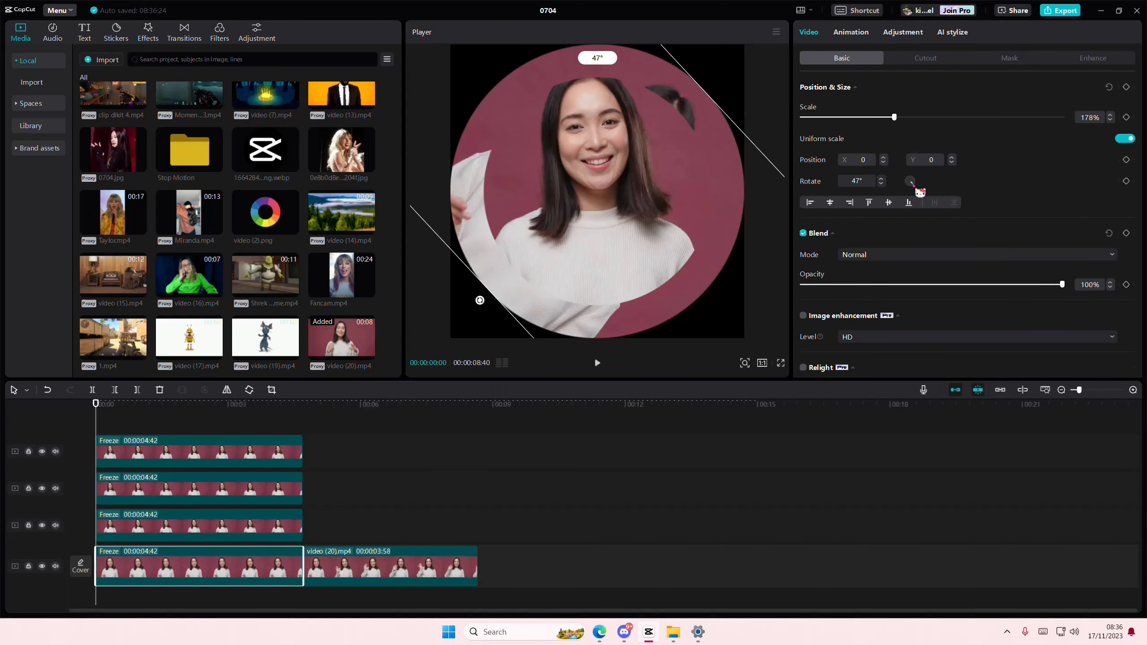
{"action": "key", "text": "ctrl+z"}
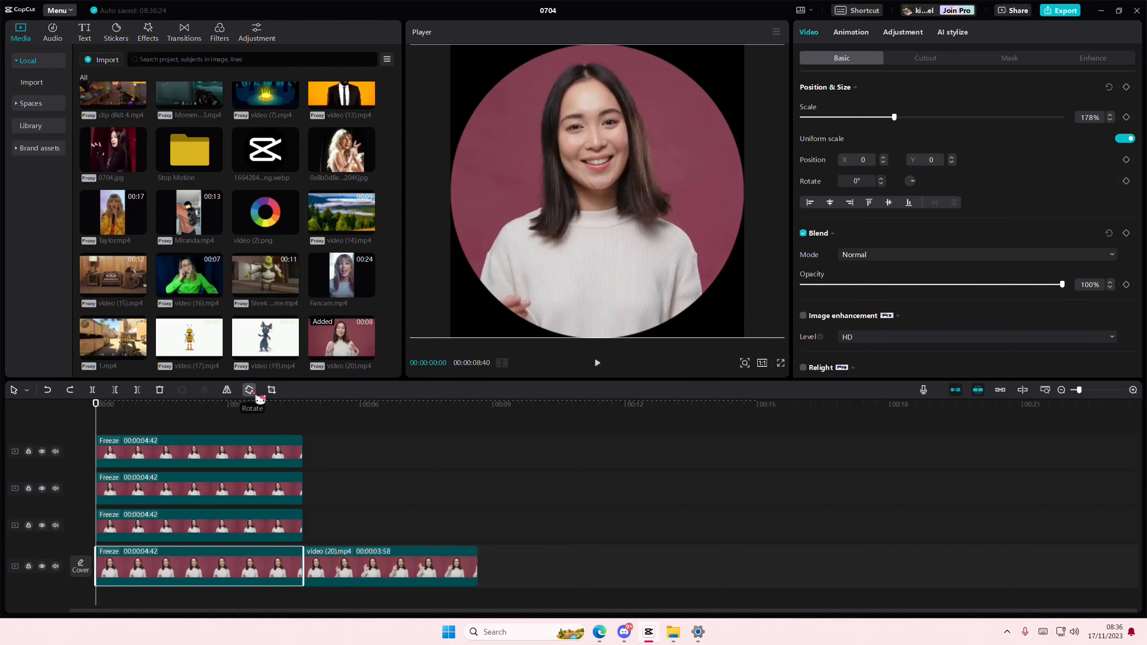
Rotate the bottom freeze clip and the freeze clip second from the top by 90° each.
{"action": "left_click", "coordinate": [250, 390]}
{"action": "left_click", "coordinate": [233, 502]}
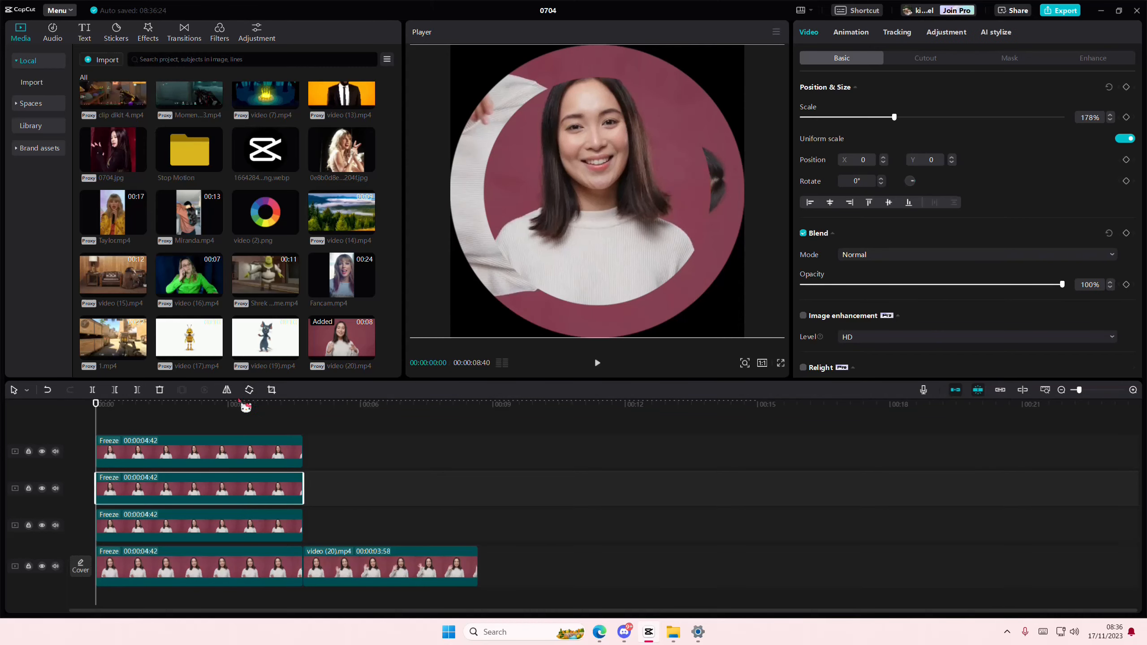
{"action": "left_click", "coordinate": [272, 390]}
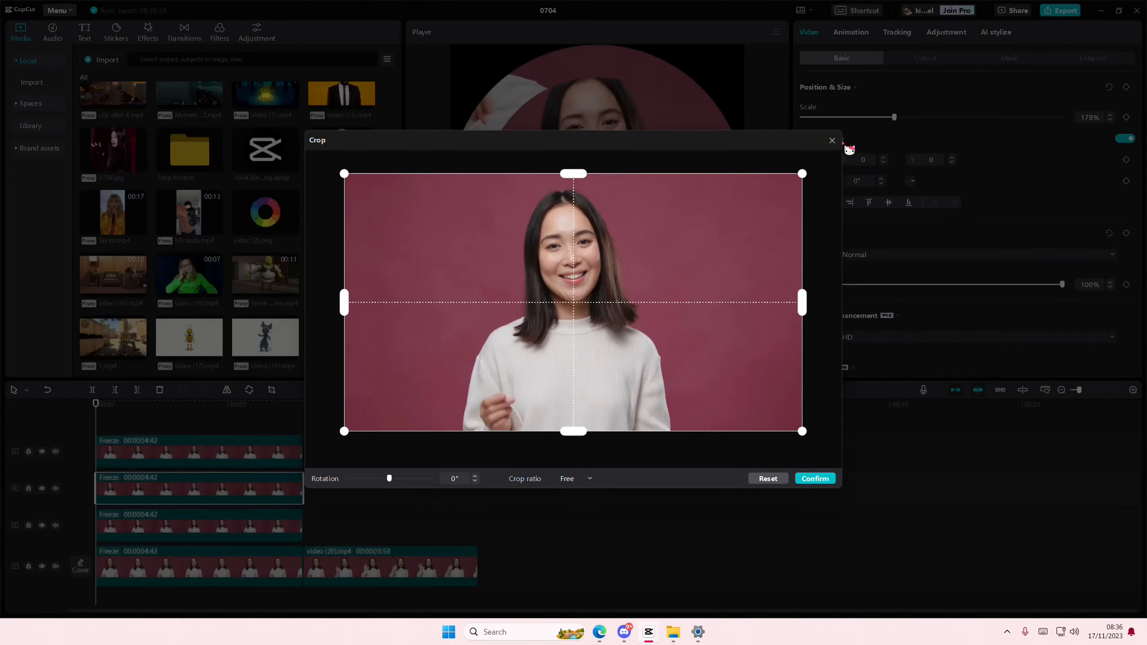
{"action": "left_click", "coordinate": [832, 141]}
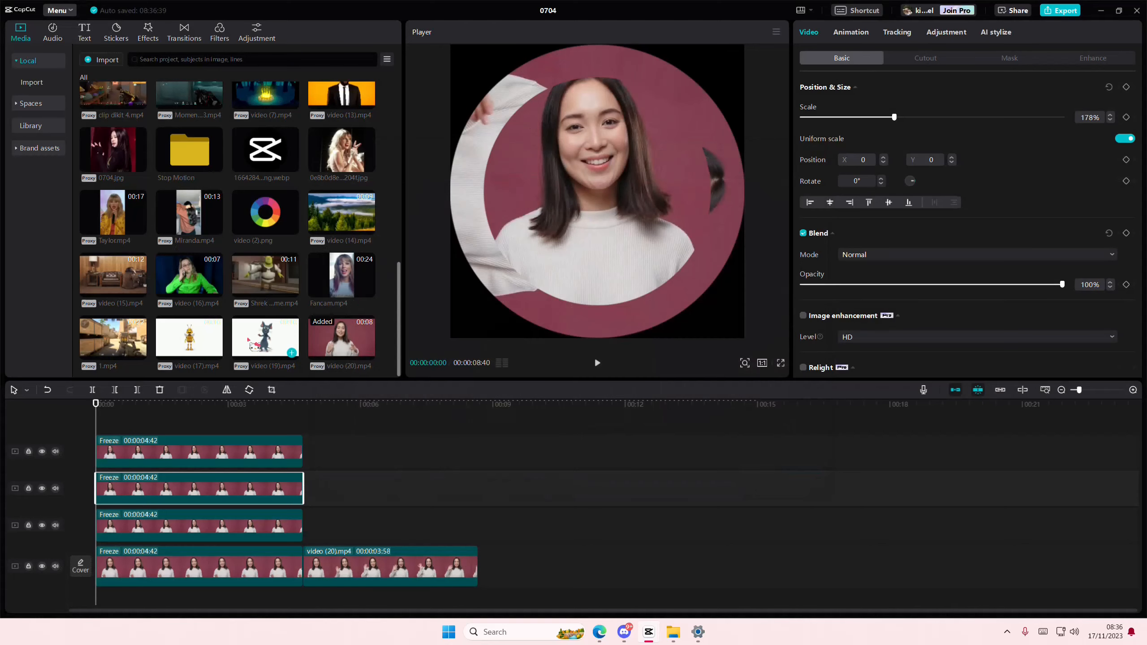
{"action": "left_click", "coordinate": [257, 392]}
Rotate the top freeze clip to 270°.
{"action": "left_click", "coordinate": [278, 452]}
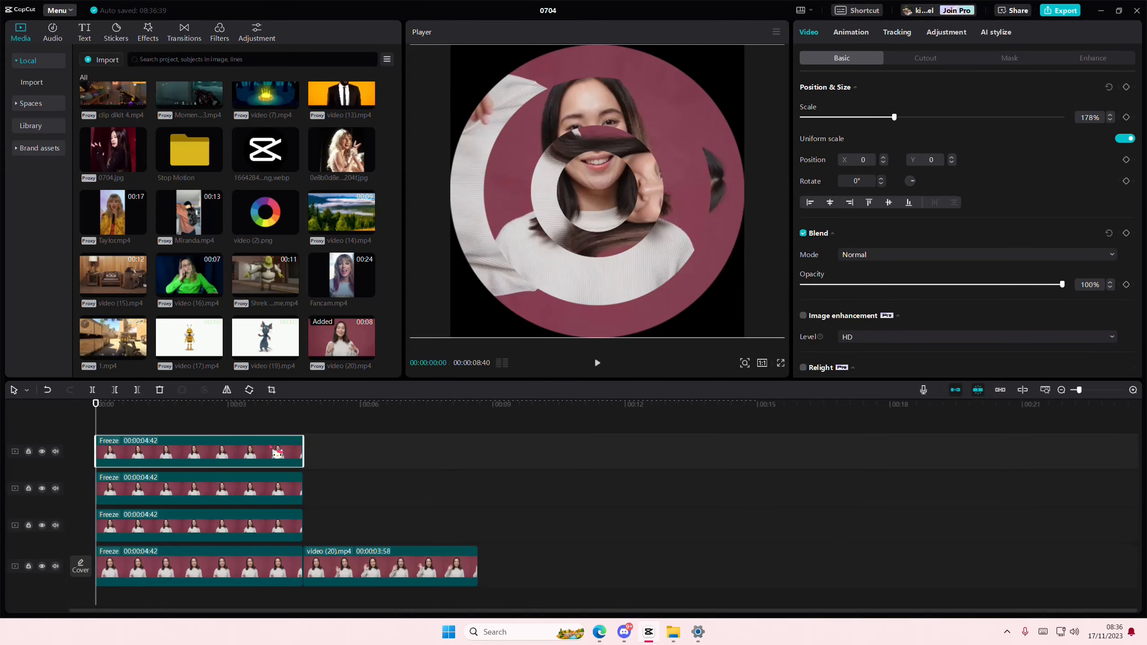
{"action": "left_click", "coordinate": [249, 396]}
{"action": "left_click", "coordinate": [249, 395]}
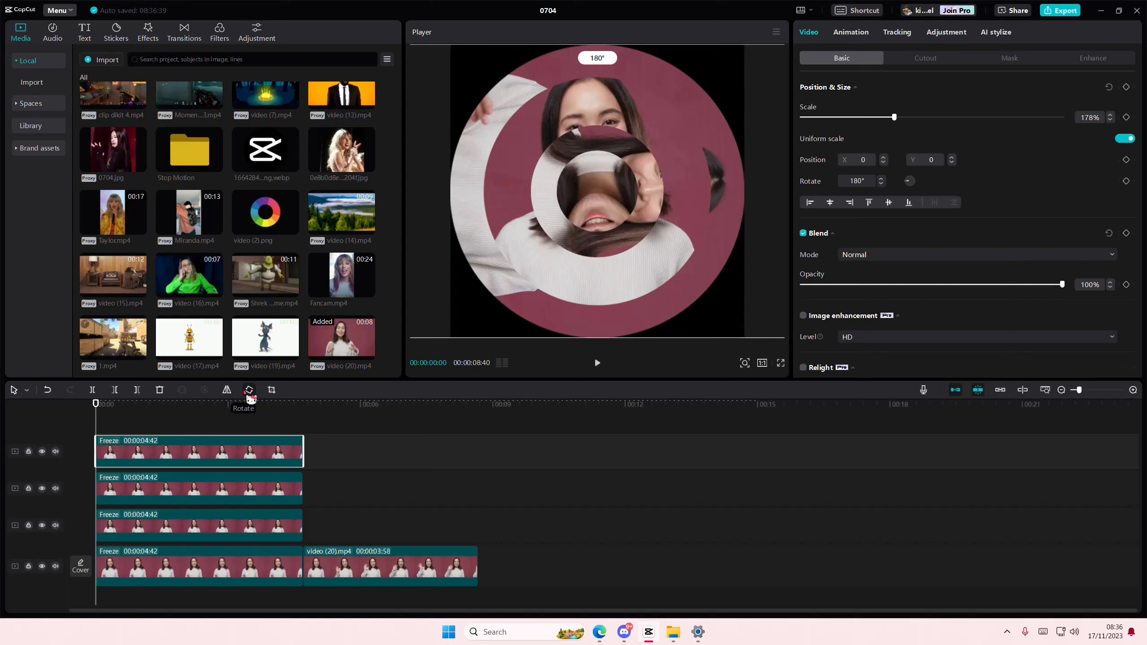
{"action": "left_click", "coordinate": [249, 395]}
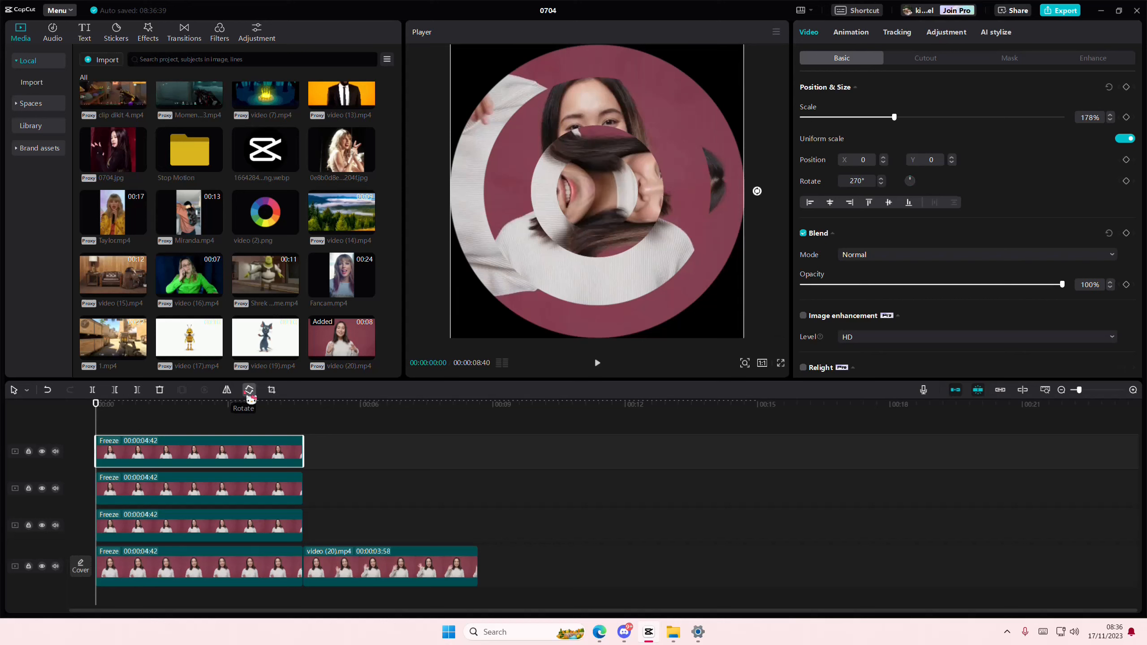
Enlarge the circle mask of the freeze clip second from the top to about 614 × 616.
{"action": "left_click", "coordinate": [236, 505]}
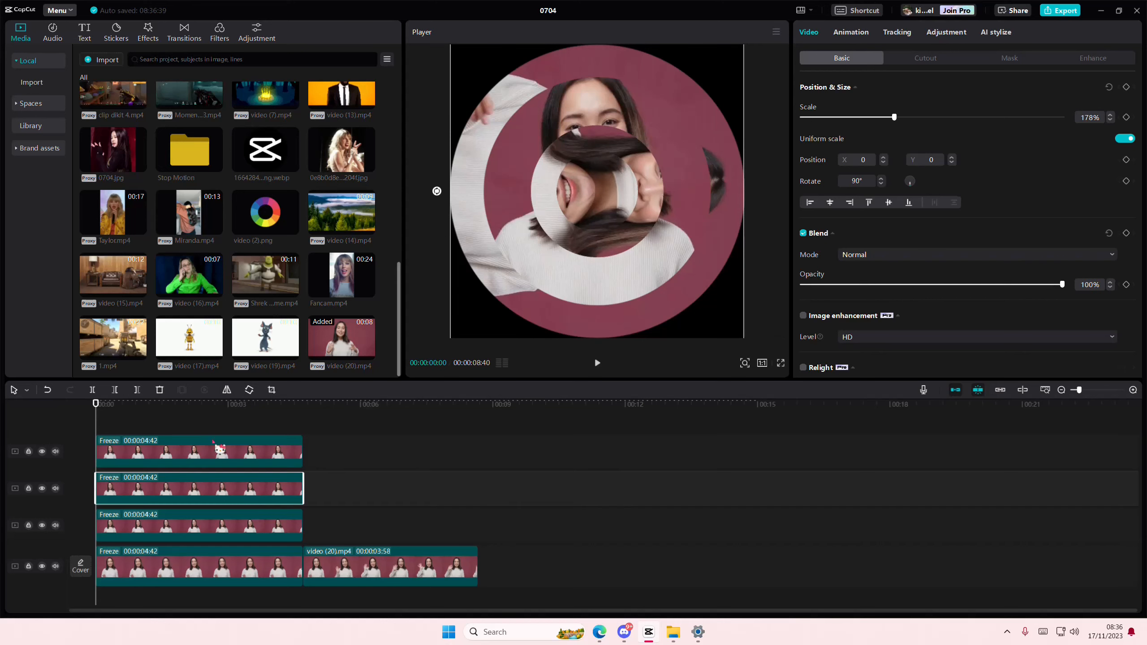
{"action": "left_click", "coordinate": [192, 525]}
{"action": "left_click", "coordinate": [1010, 61]}
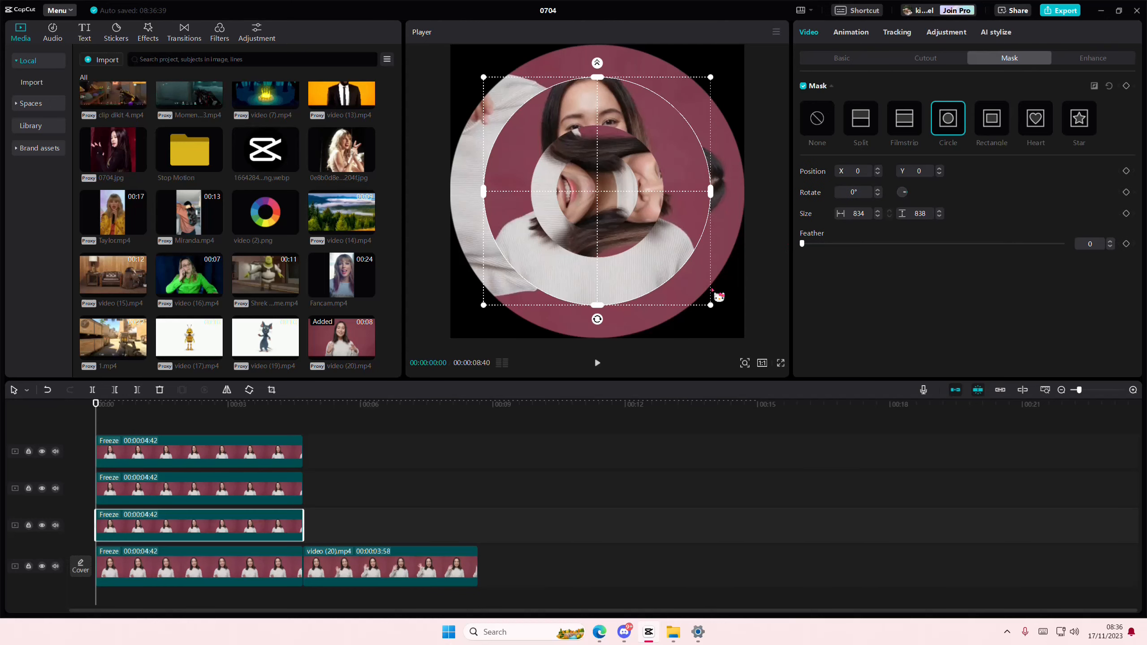
{"action": "left_click", "coordinate": [259, 482]}
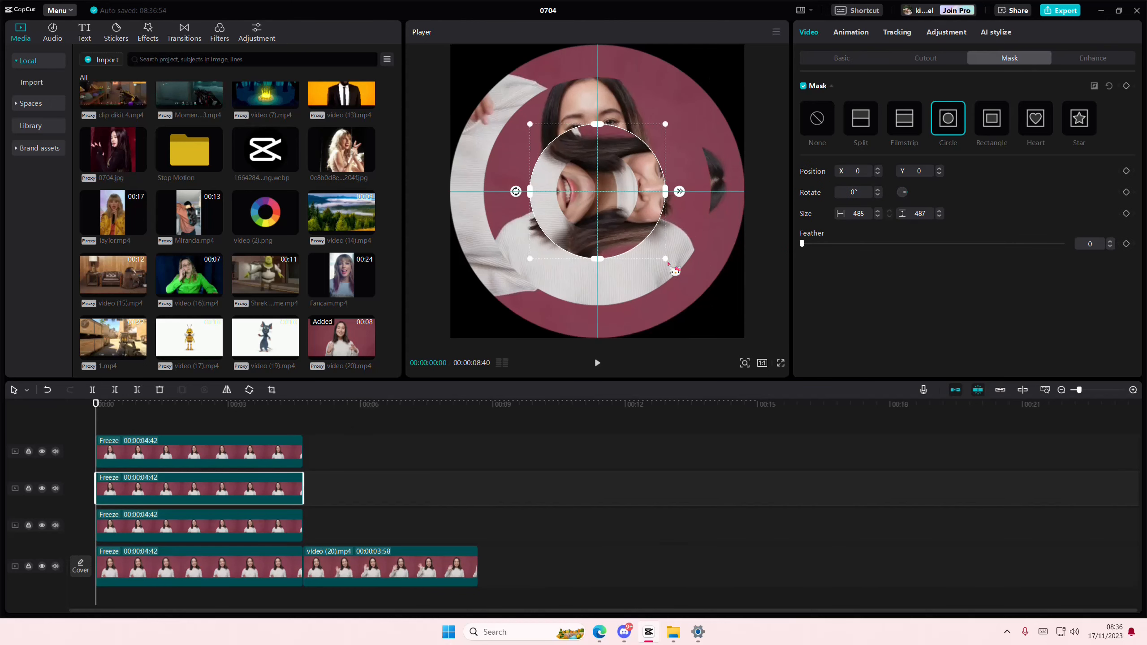
{"action": "left_click_drag", "start_coordinate": [671, 262], "coordinate": [691, 285]}
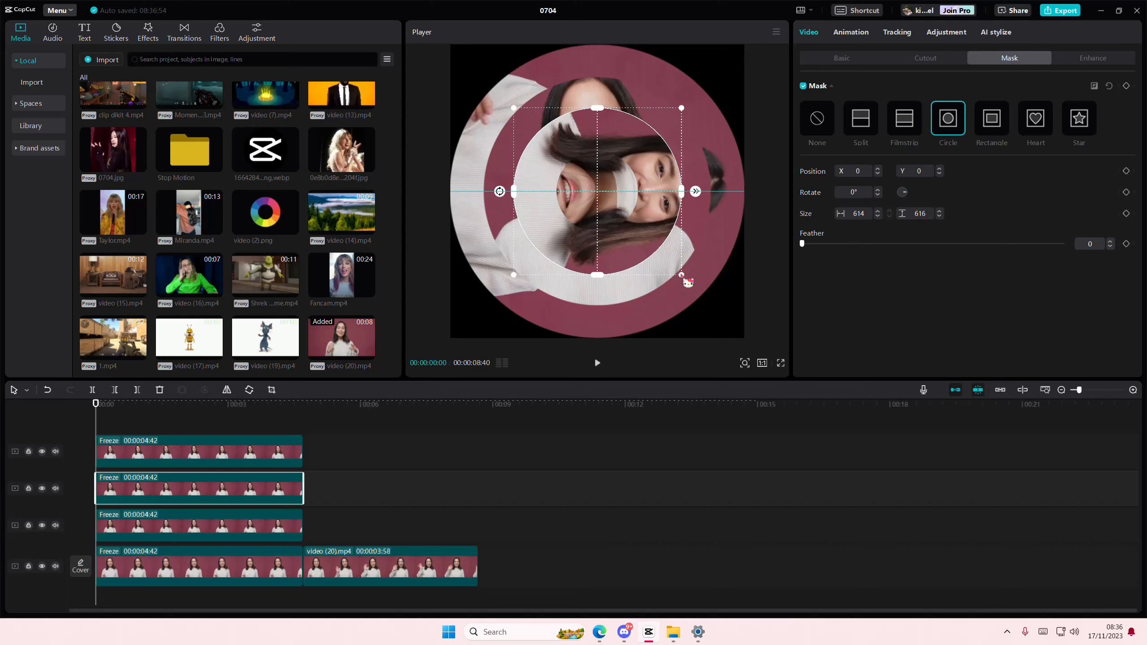
Cycle the top freeze clip's rotation through a full turn in 90° steps.
{"action": "left_click", "coordinate": [175, 463]}
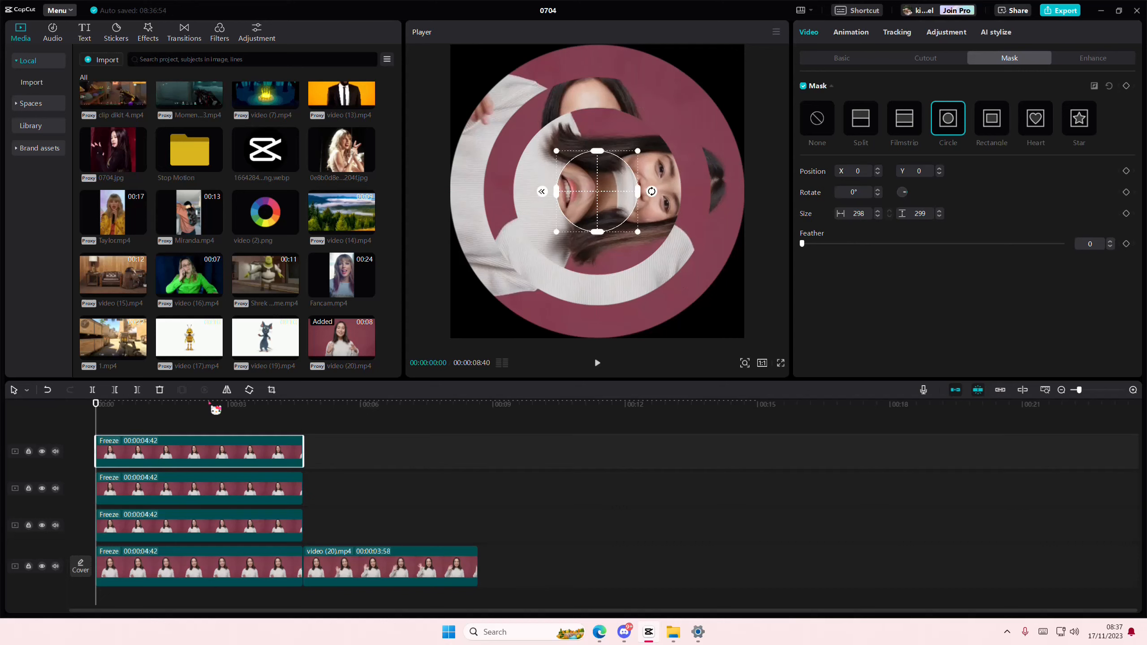
{"action": "left_click", "coordinate": [255, 394]}
{"action": "left_click", "coordinate": [255, 394]}
{"action": "left_click", "coordinate": [254, 394]}
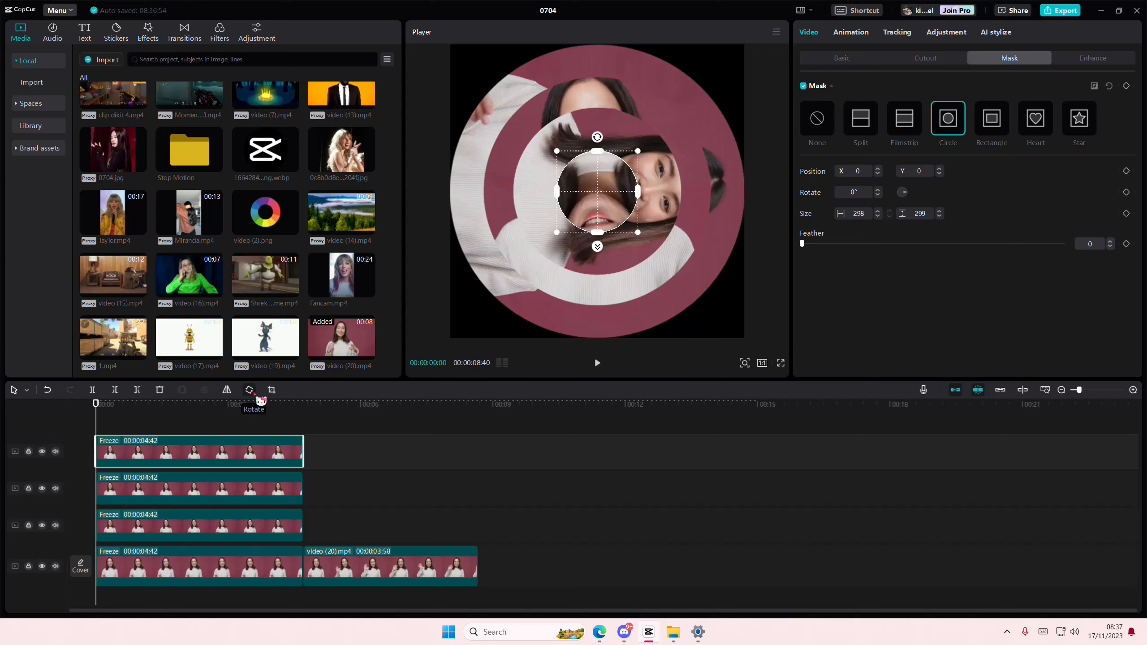
{"action": "left_click", "coordinate": [255, 394]}
Rotate the freeze clip second from the top by another 90°, turning it upside down.
{"action": "left_click", "coordinate": [216, 487]}
{"action": "left_click", "coordinate": [249, 391]}
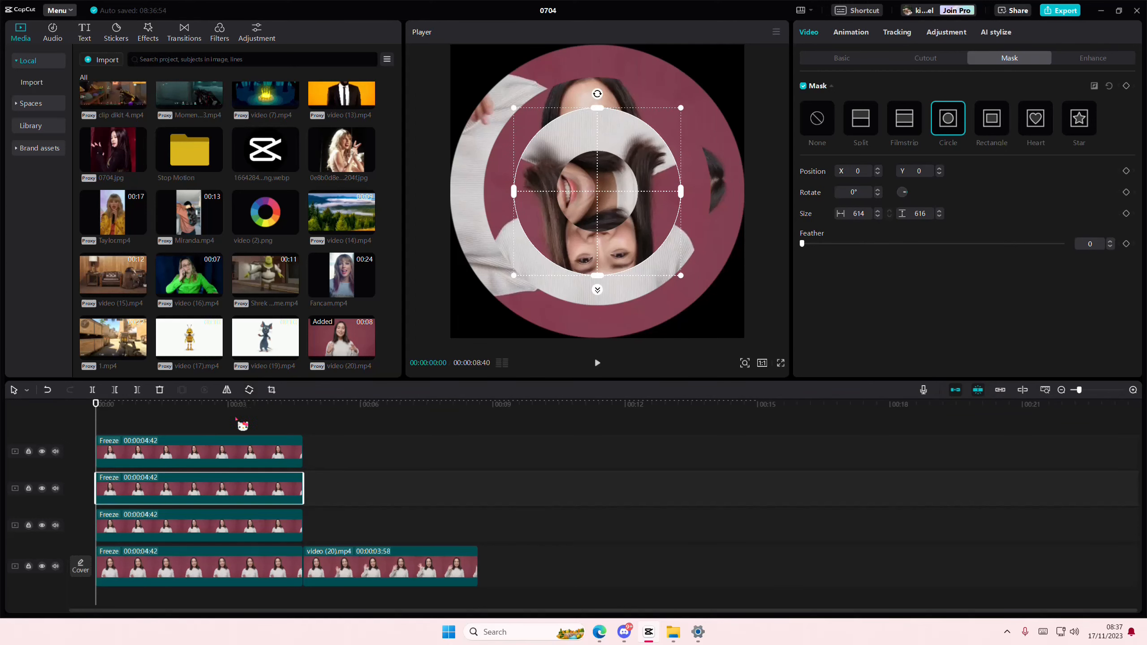
{"action": "left_click", "coordinate": [238, 413]}
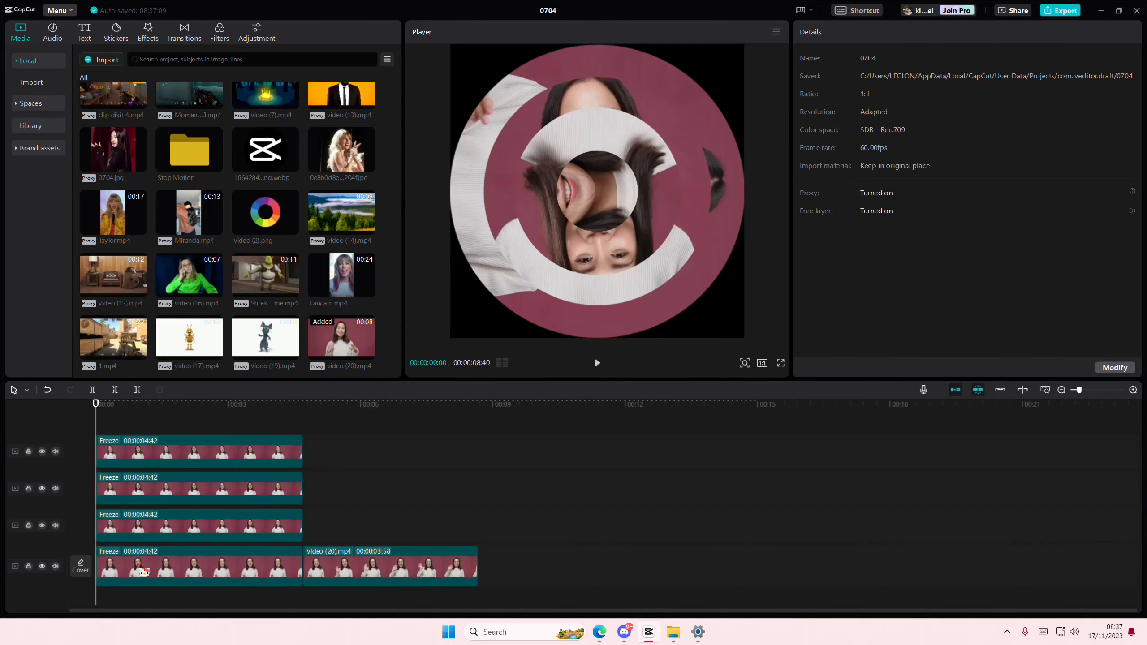
Add mask keyframes at the start of the bottom freeze clip and rotate the clip upright at 00:00:04:37.
{"action": "left_click", "coordinate": [142, 572]}
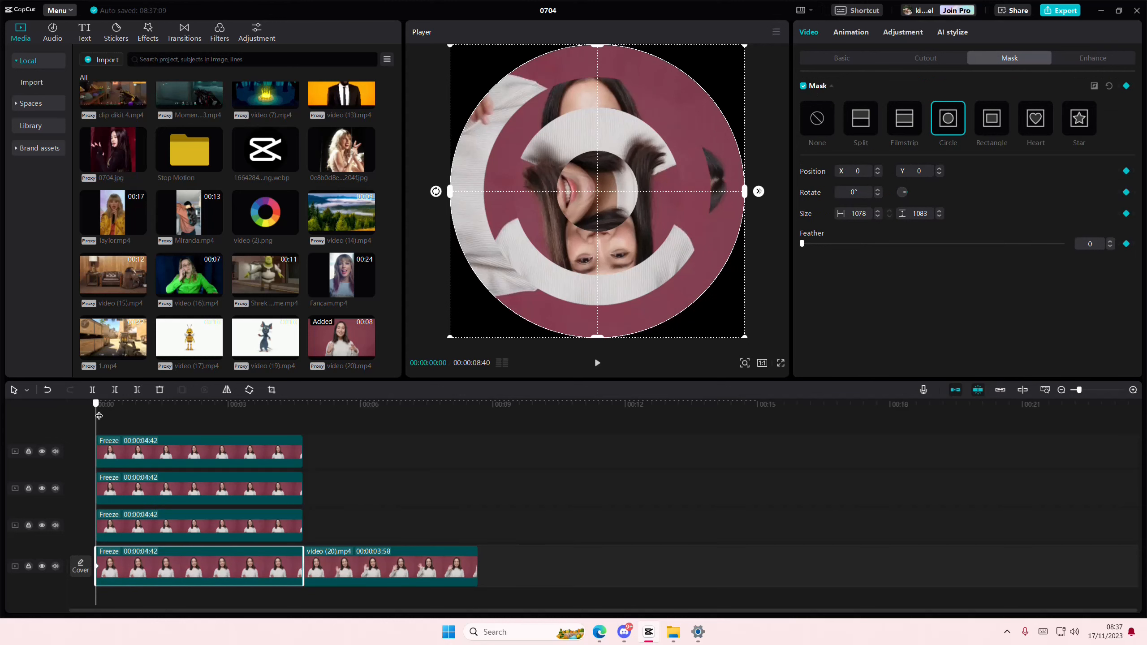
{"action": "left_click_drag", "start_coordinate": [99, 415], "coordinate": [295, 428]}
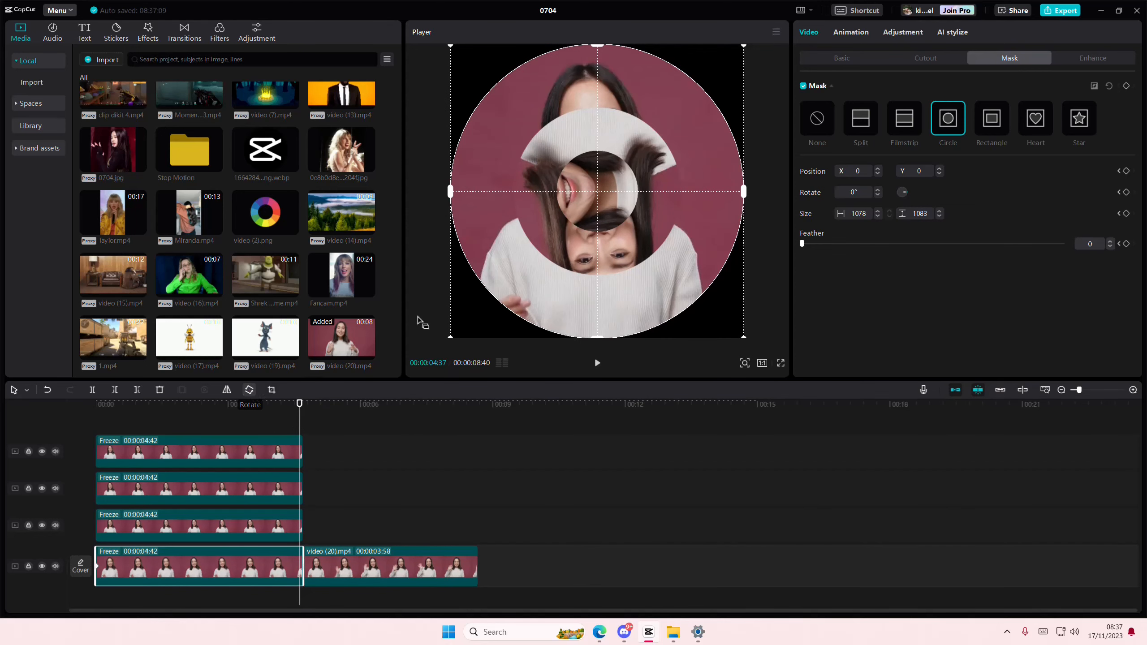
Rotate the freeze clip third from the top in 90° steps at the timeline start so the head points left.
{"action": "left_click", "coordinate": [218, 521]}
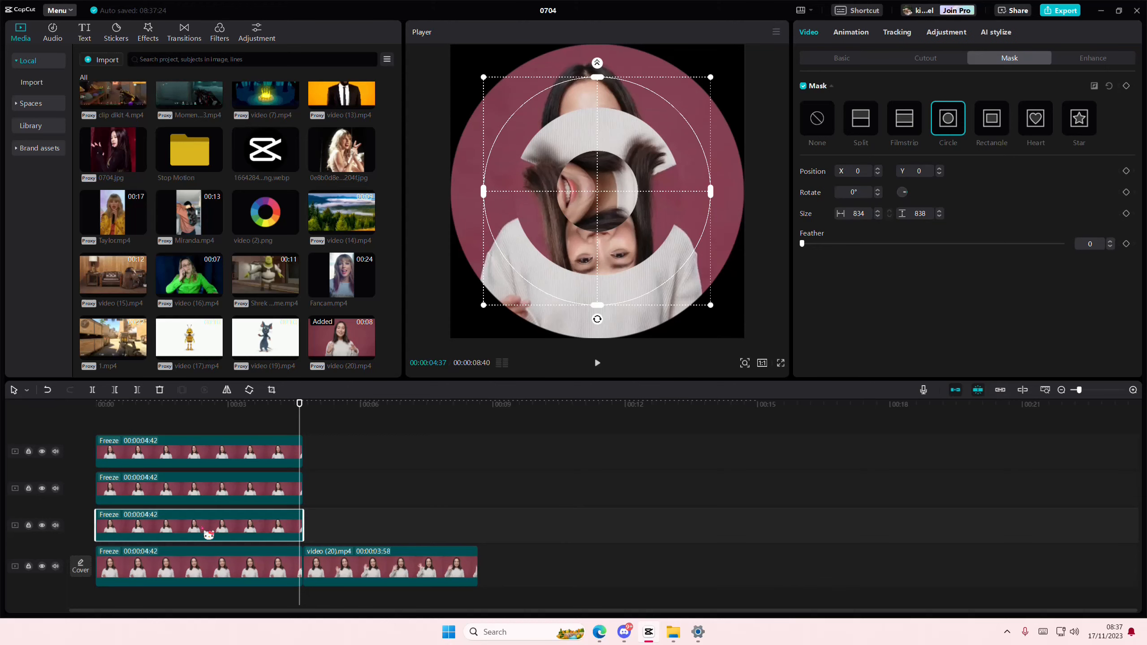
{"action": "left_click_drag", "start_coordinate": [126, 411], "coordinate": [93, 415]}
{"action": "left_click", "coordinate": [135, 517]}
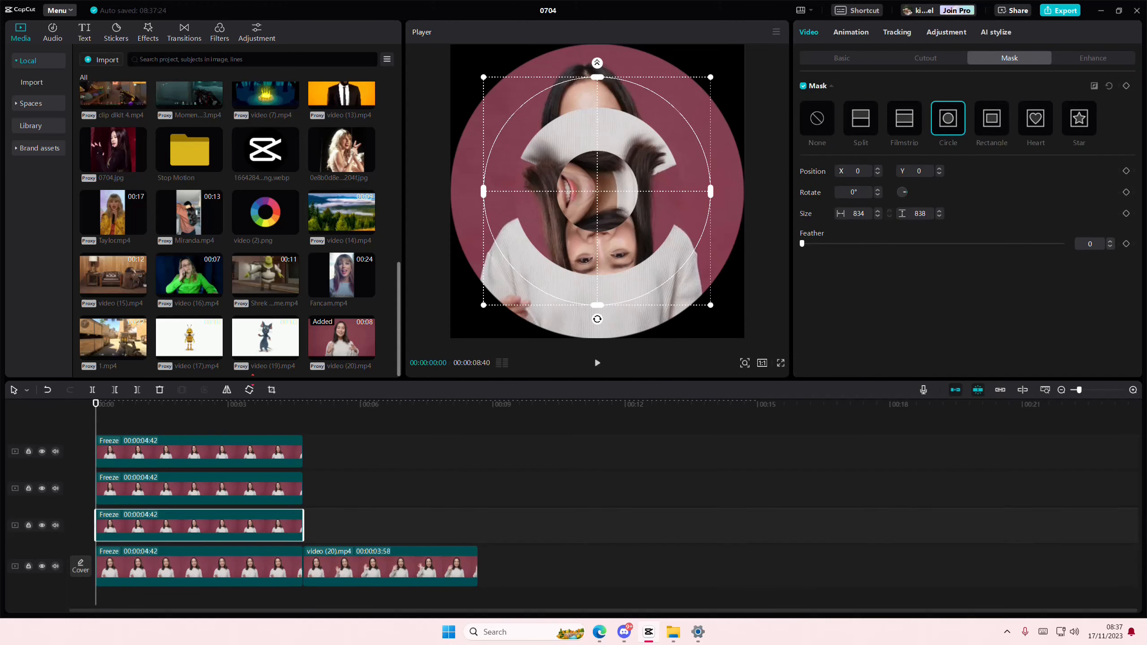
{"action": "left_click", "coordinate": [250, 390]}
{"action": "left_click", "coordinate": [251, 391]}
{"action": "left_click", "coordinate": [251, 391]}
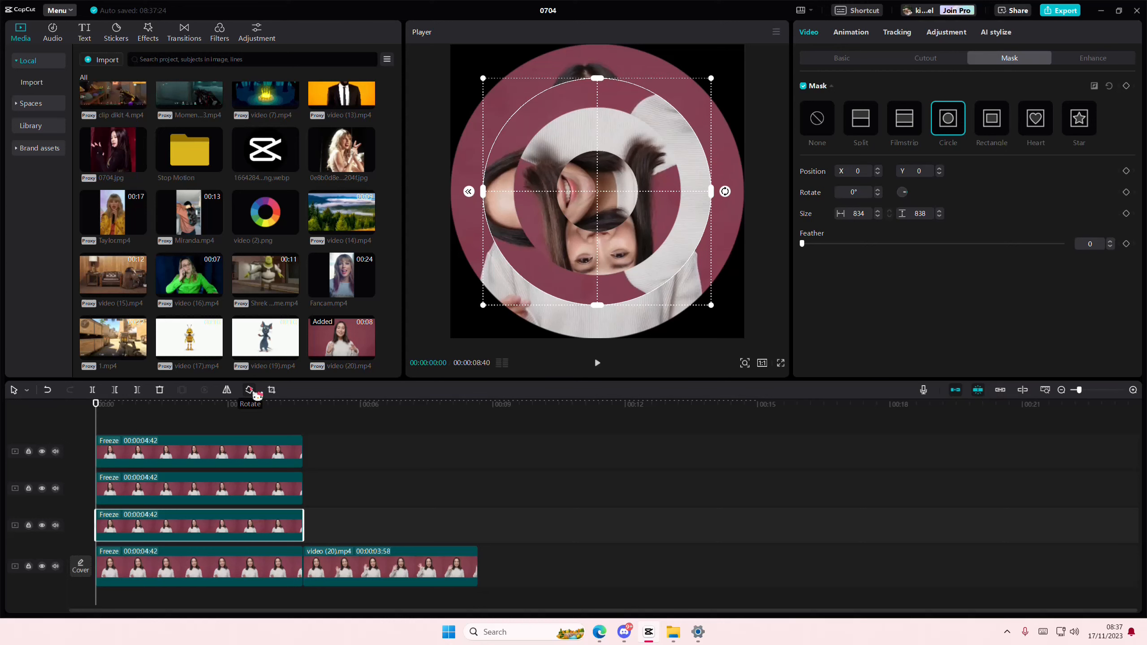
{"action": "left_click", "coordinate": [251, 391]}
{"action": "left_click", "coordinate": [251, 391]}
{"action": "left_click", "coordinate": [251, 391]}
Try rotating the freeze clip third from the top upright at 00:00:04:35, and undo its rotation and mask keyframes.
{"action": "left_click_drag", "start_coordinate": [96, 425], "coordinate": [305, 454]}
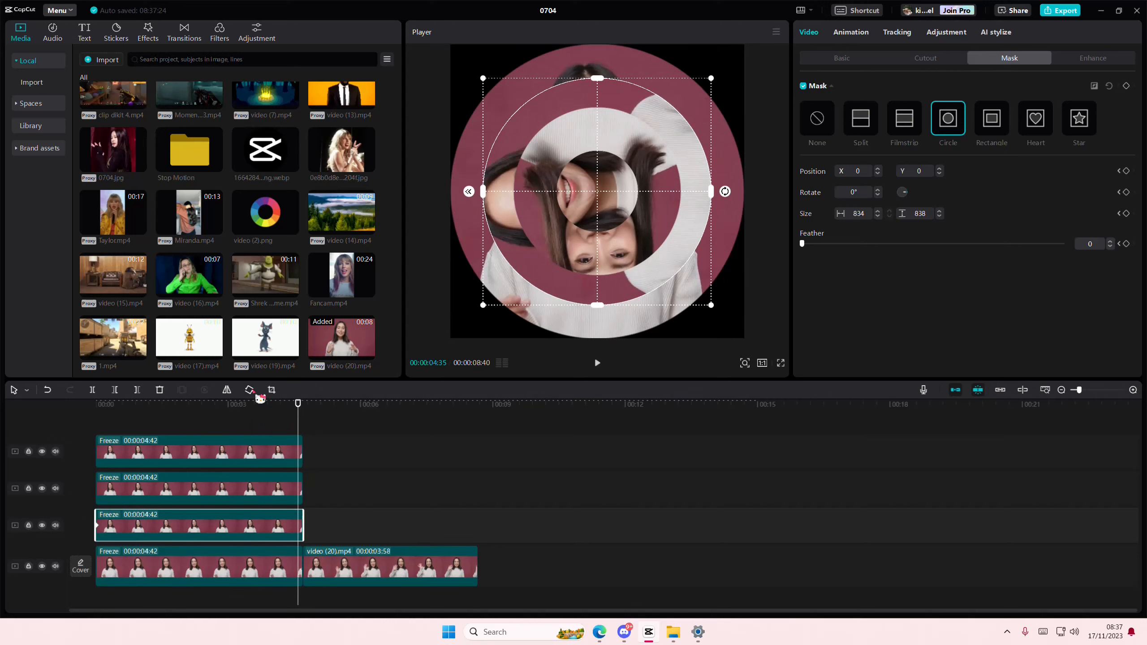
{"action": "left_click", "coordinate": [251, 391]}
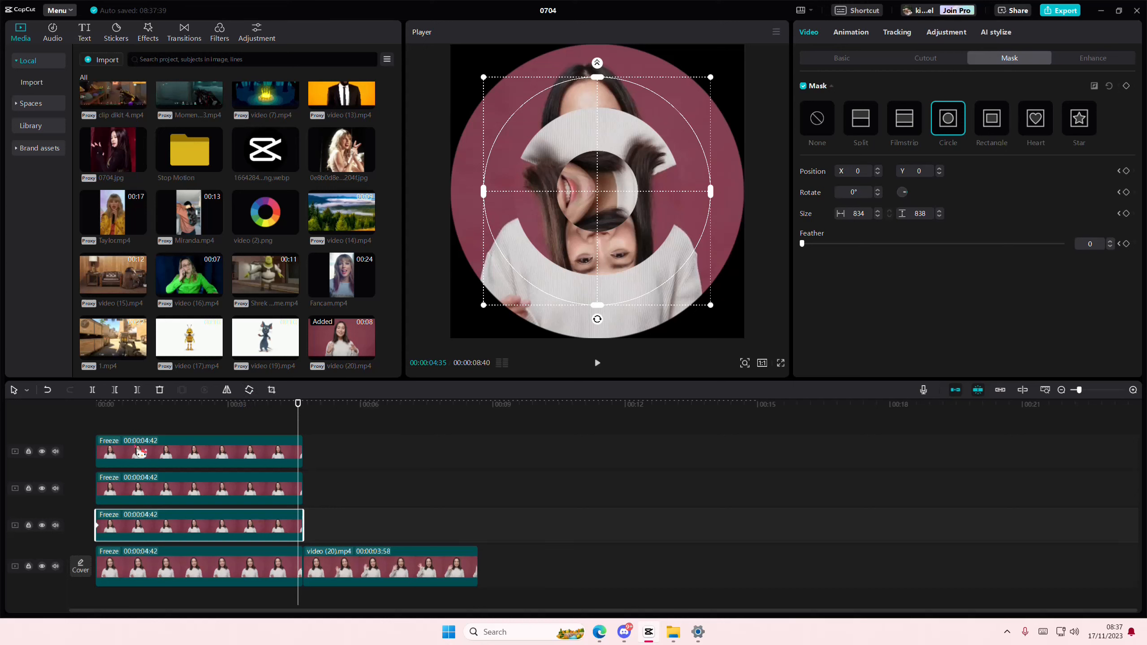
{"action": "key", "text": "ctrl+z"}
{"action": "left_click", "coordinate": [136, 423]}
{"action": "left_click_drag", "start_coordinate": [136, 423], "coordinate": [66, 433]}
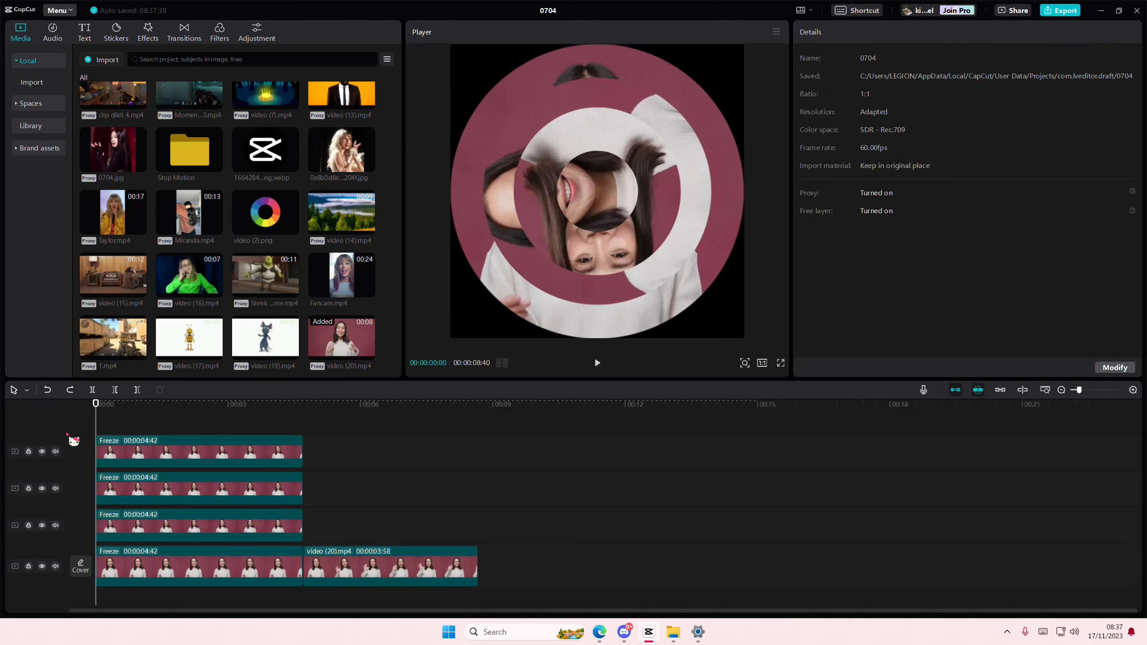
Rotate the freeze clip third from the top by 180° so the head points right.
{"action": "left_click", "coordinate": [132, 530]}
{"action": "left_click", "coordinate": [249, 390]}
{"action": "left_click", "coordinate": [248, 391]}
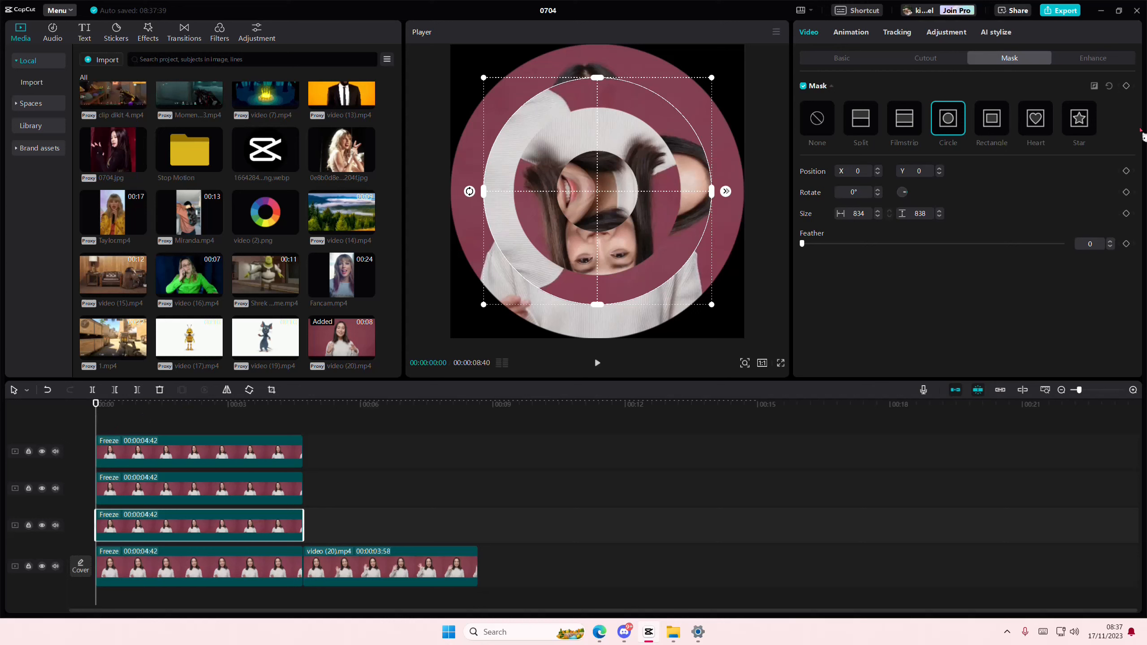
Scrub the timeline to about 00:00:04:01 and back to the start to check the bottom freeze clip's motion.
{"action": "left_click_drag", "start_coordinate": [99, 407], "coordinate": [270, 406]}
{"action": "left_click", "coordinate": [273, 565]}
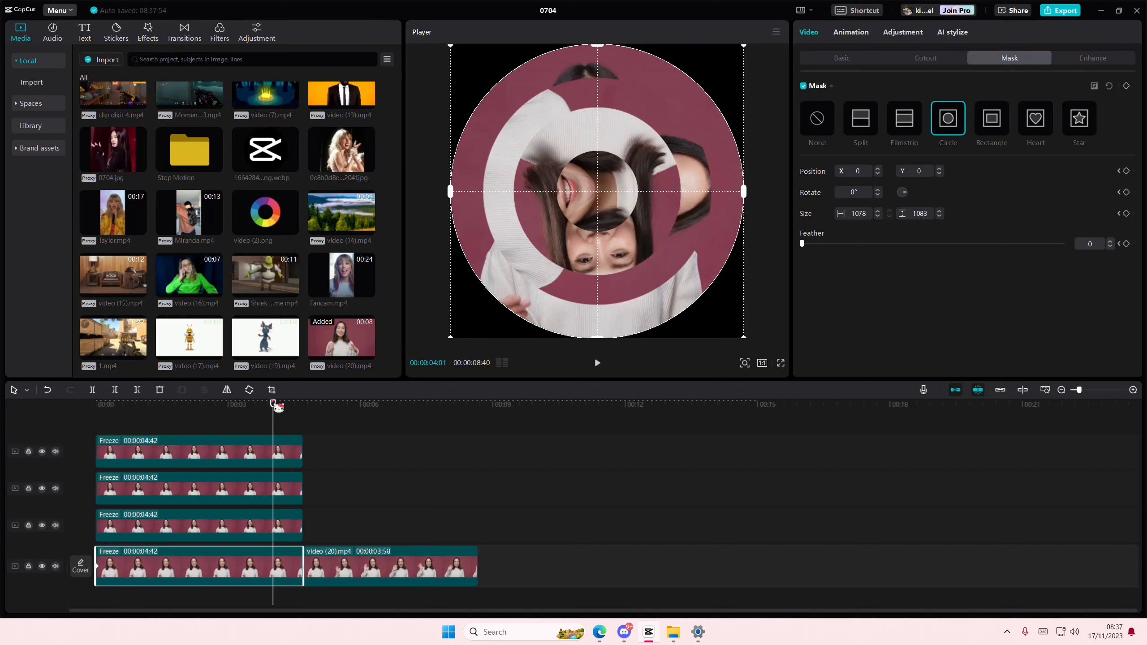
{"action": "left_click", "coordinate": [121, 520]}
{"action": "left_click_drag", "start_coordinate": [121, 406], "coordinate": [96, 407]}
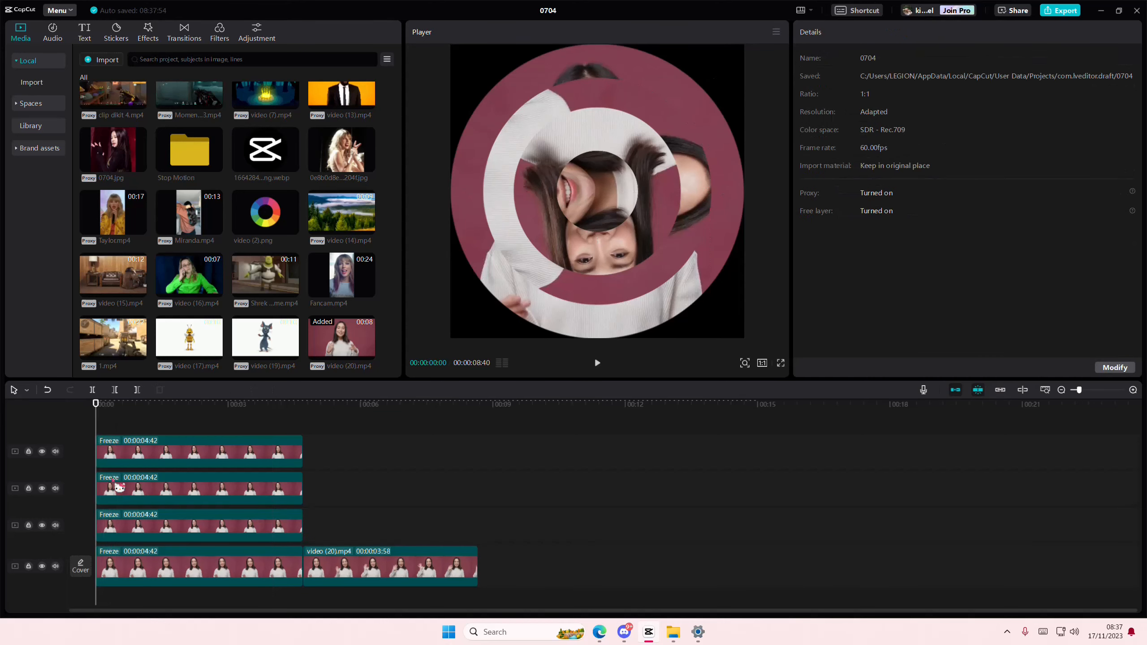
Add Position & Size keyframes at the start of the bottom freeze clip and set its rotation there to 630°.
{"action": "left_click", "coordinate": [130, 558]}
{"action": "left_click", "coordinate": [852, 60]}
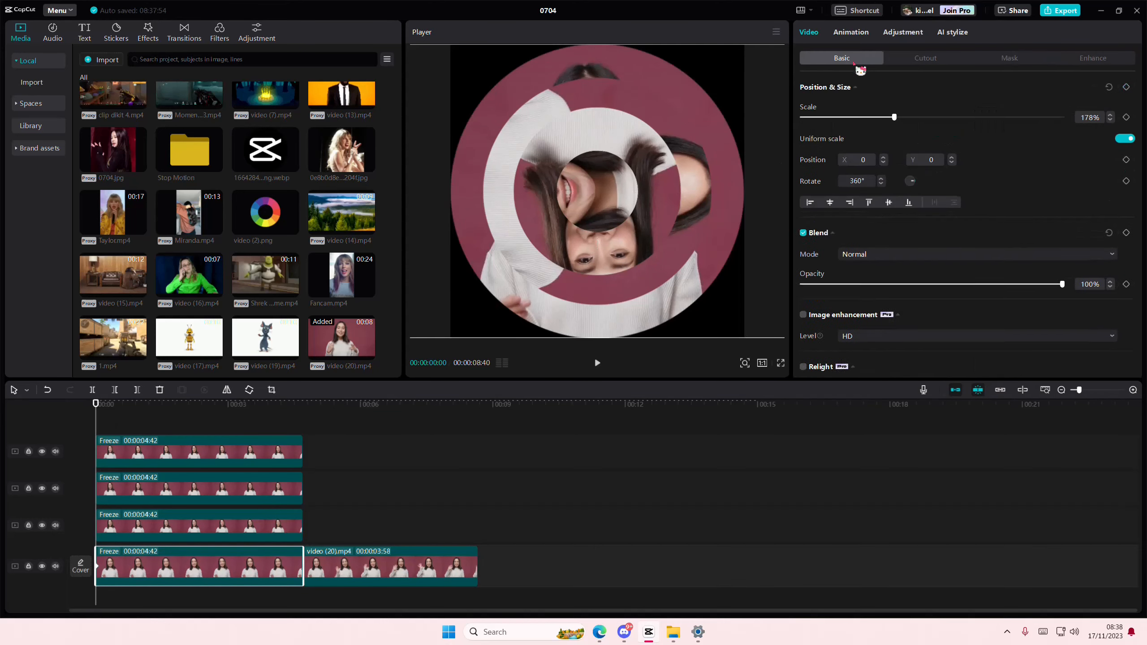
{"action": "left_click", "coordinate": [1127, 87]}
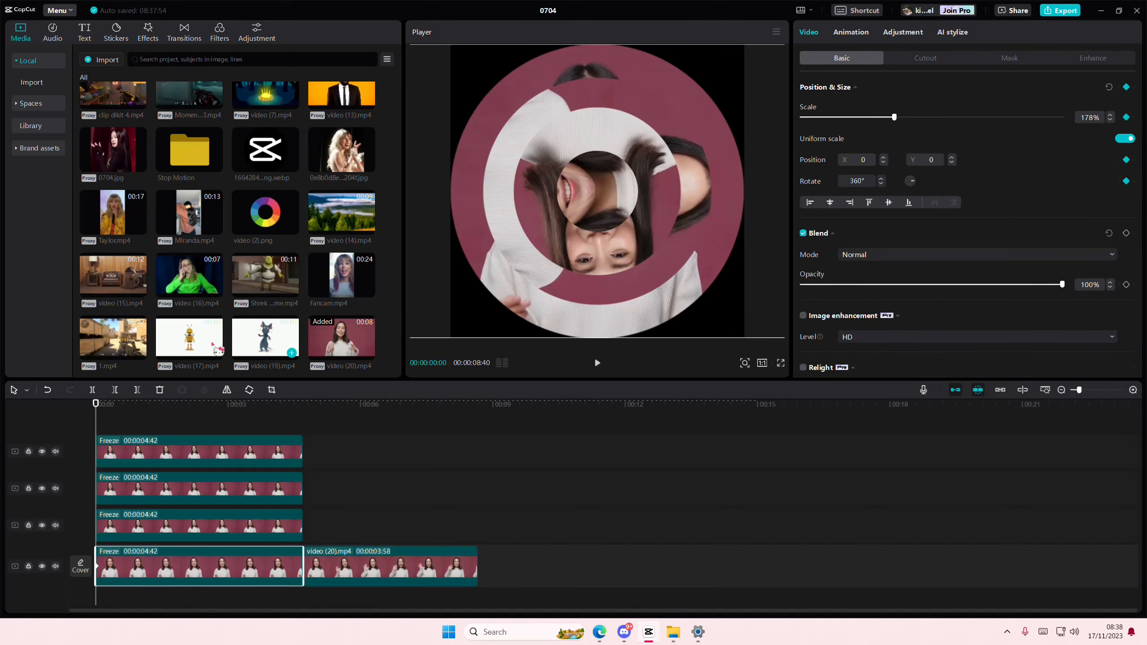
{"action": "left_click", "coordinate": [249, 389]}
{"action": "left_click", "coordinate": [249, 390]}
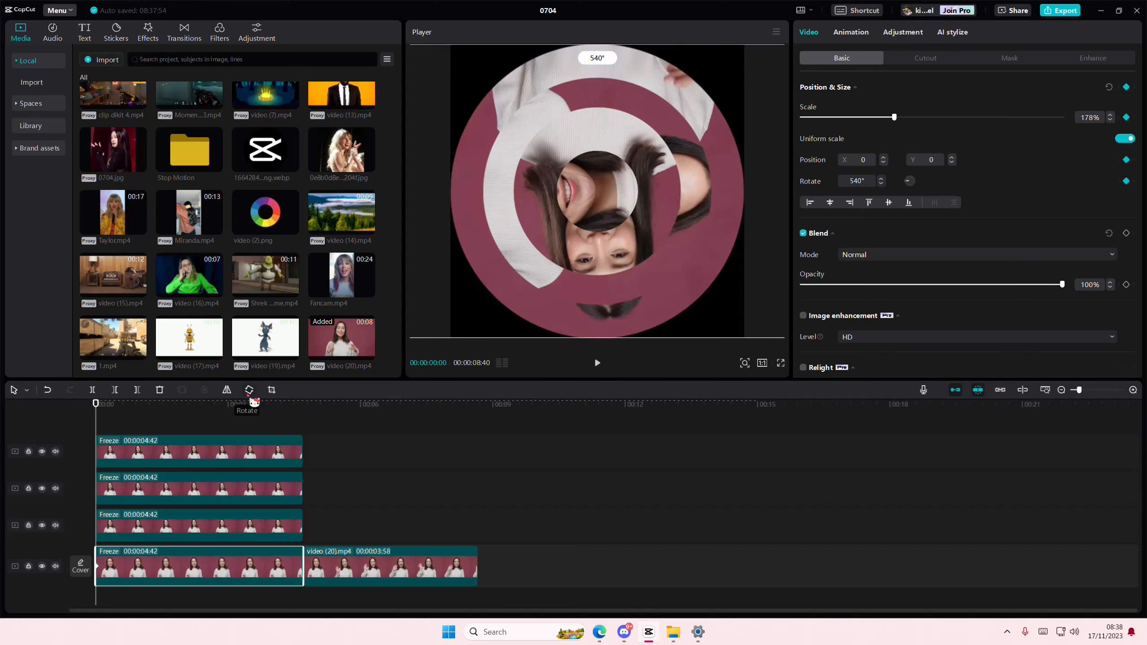
{"action": "left_click", "coordinate": [249, 390]}
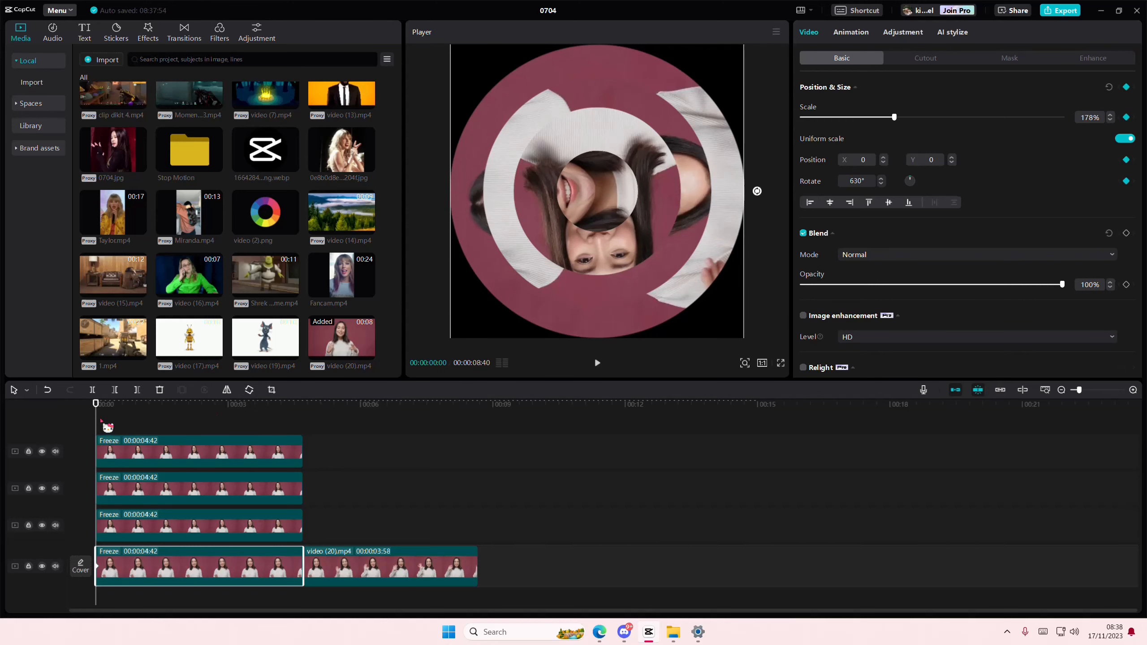
Rotate the bottom freeze clip to 720° at 00:00:04:36 and return the playhead to the start.
{"action": "left_click_drag", "start_coordinate": [107, 426], "coordinate": [308, 460]}
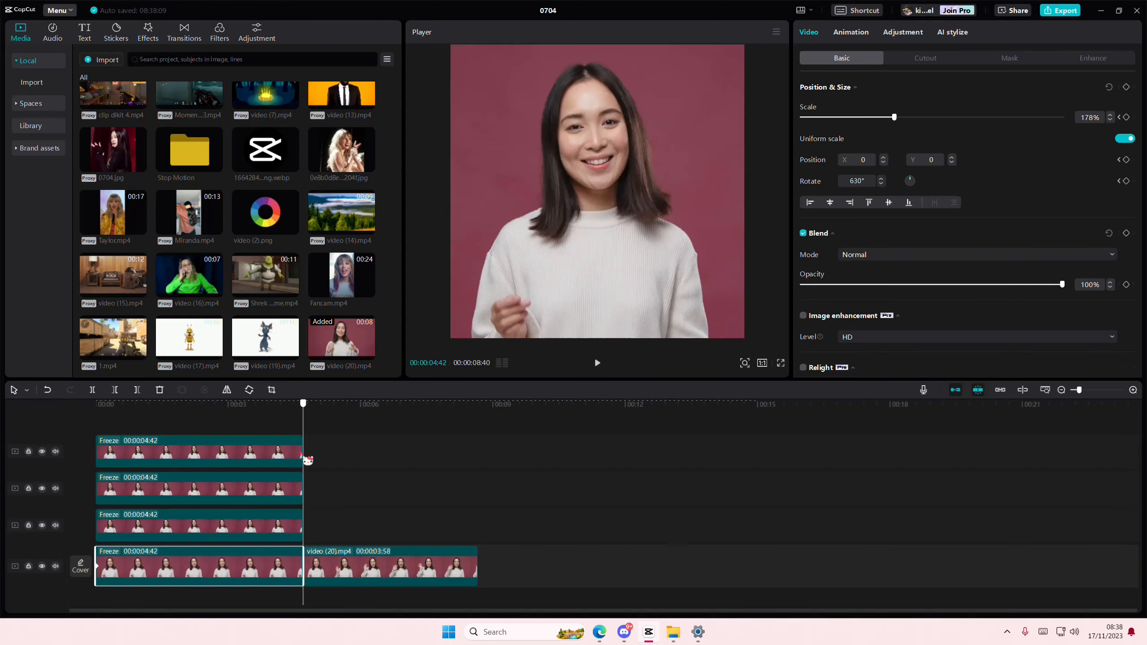
{"action": "left_click", "coordinate": [249, 389]}
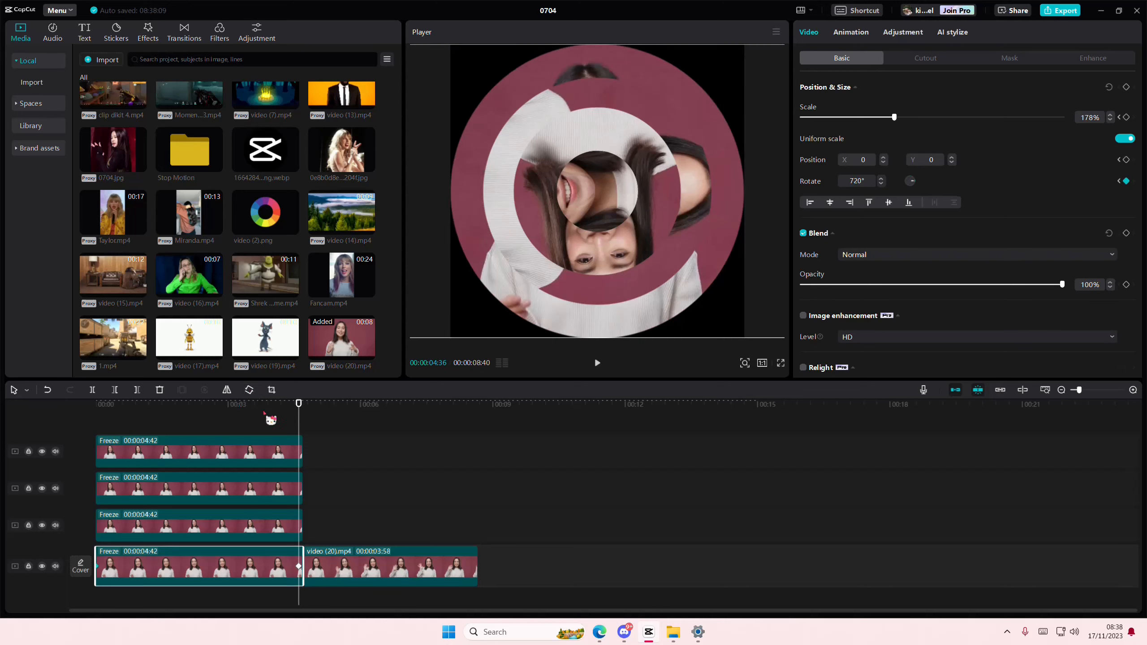
{"action": "left_click_drag", "start_coordinate": [270, 420], "coordinate": [259, 458]}
{"action": "left_click", "coordinate": [104, 429]}
{"action": "left_click_drag", "start_coordinate": [103, 429], "coordinate": [94, 434]}
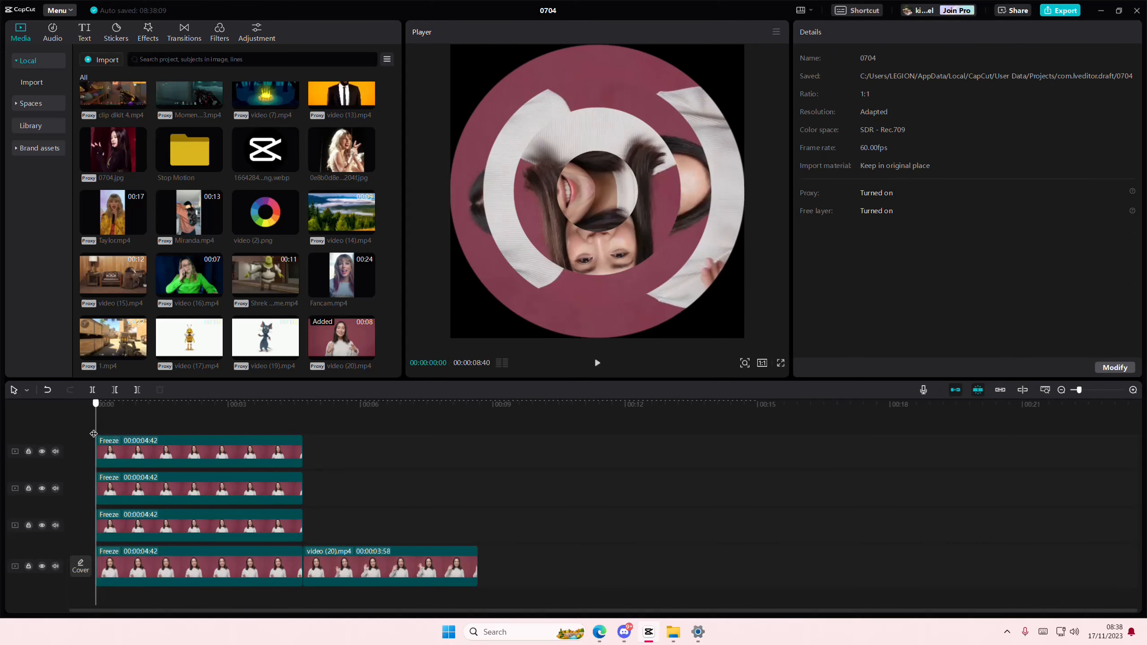
Add Position & Size keyframes at the start of the freeze clip third from the top and rotate it upright at 00:00:04:36.
{"action": "left_click", "coordinate": [115, 524]}
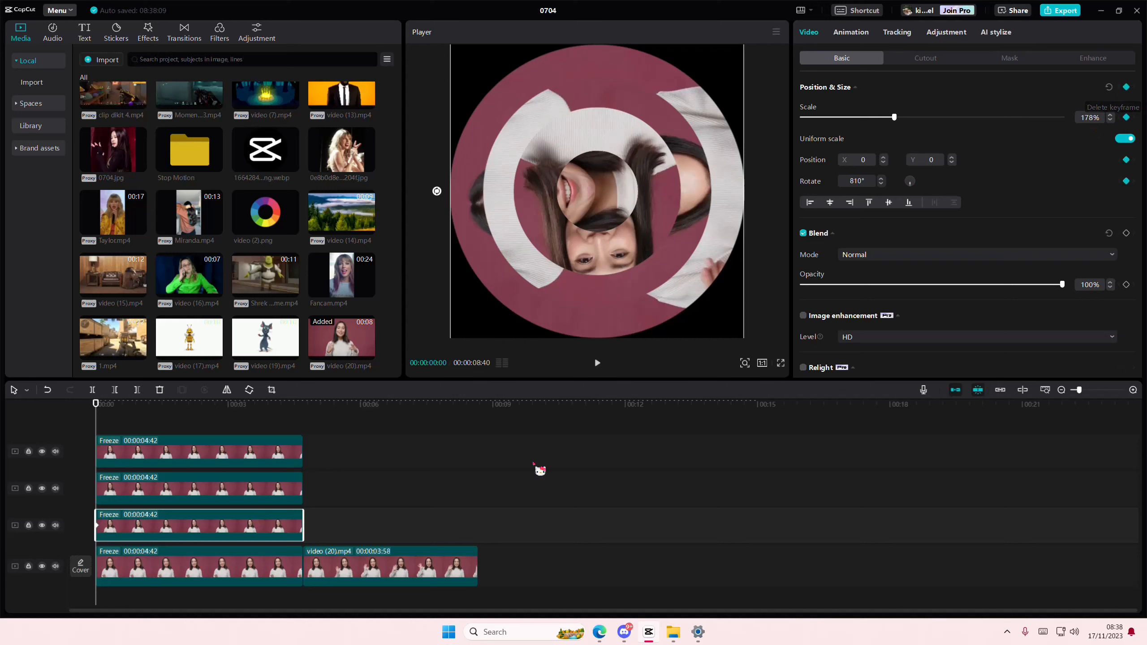
{"action": "left_click_drag", "start_coordinate": [96, 406], "coordinate": [299, 441]}
{"action": "left_click", "coordinate": [250, 390]}
{"action": "left_click", "coordinate": [250, 391]}
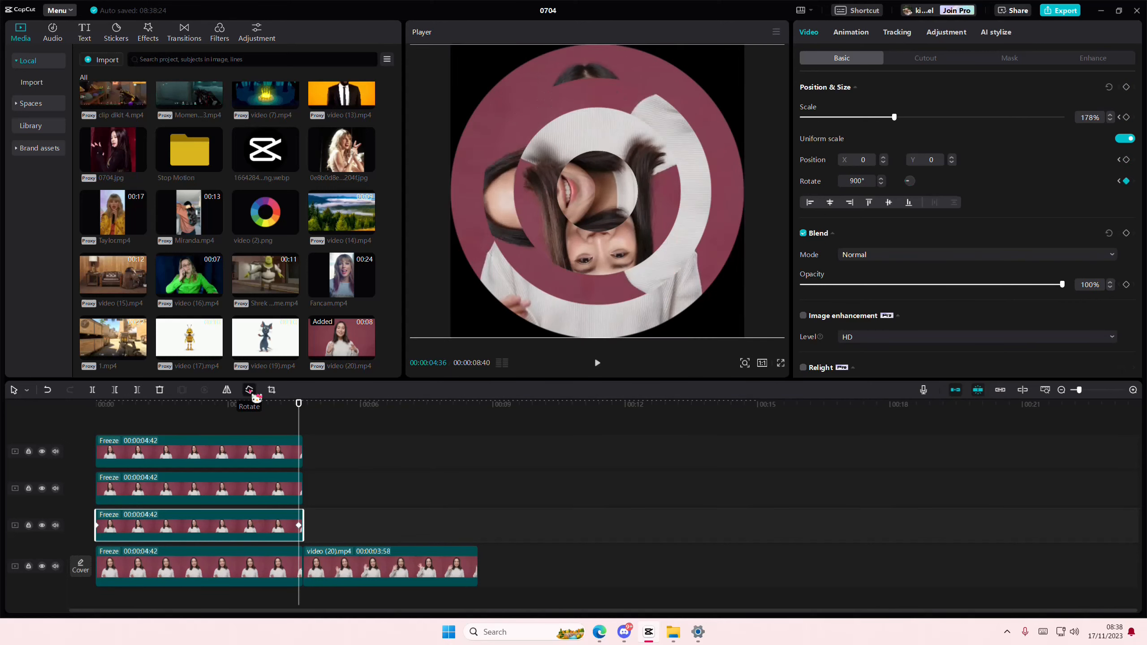
{"action": "left_click", "coordinate": [250, 390]}
Add Position & Size keyframes at the start of the freeze clip second from the top and rotate it upright at 00:00:04:37.
{"action": "left_click", "coordinate": [100, 425]}
{"action": "left_click", "coordinate": [123, 483]}
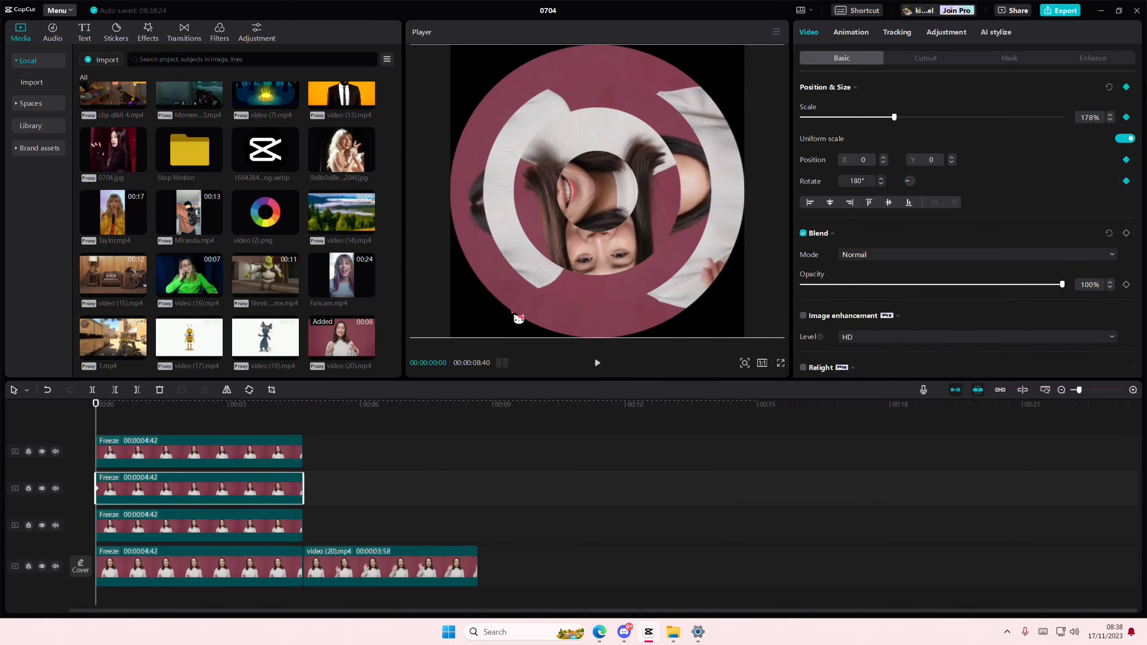
{"action": "left_click_drag", "start_coordinate": [97, 427], "coordinate": [299, 436]}
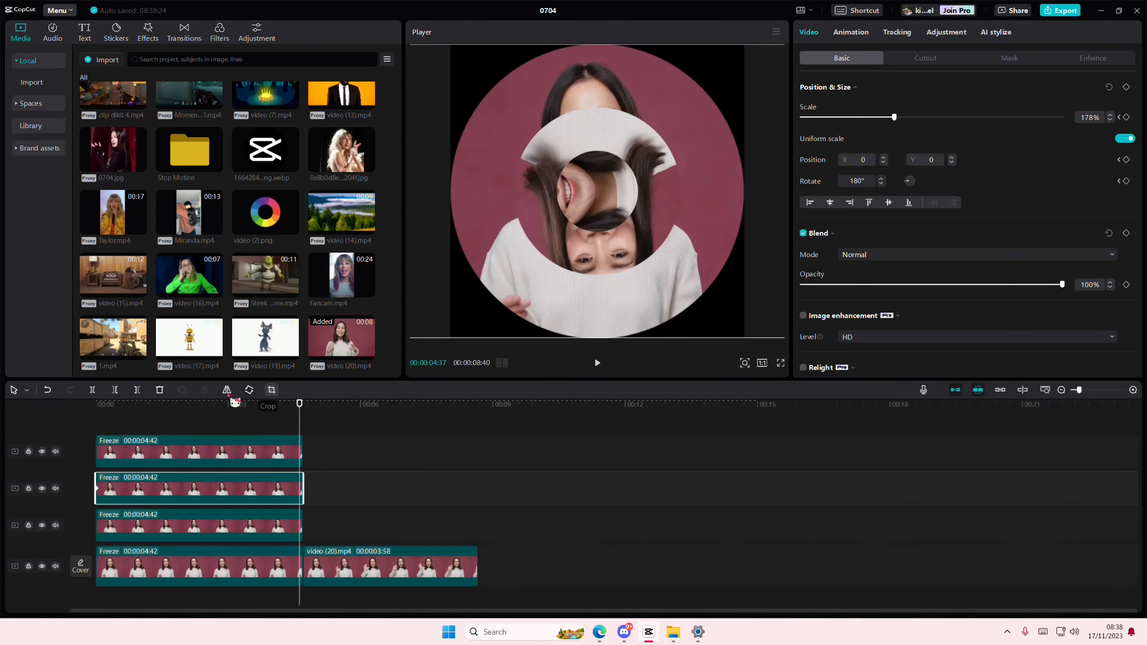
{"action": "left_click", "coordinate": [249, 392]}
{"action": "left_click", "coordinate": [248, 391]}
Add Position & Size keyframes at the start of the top freeze clip and rotate it upright at 00:00:04:36.
{"action": "left_click", "coordinate": [120, 430]}
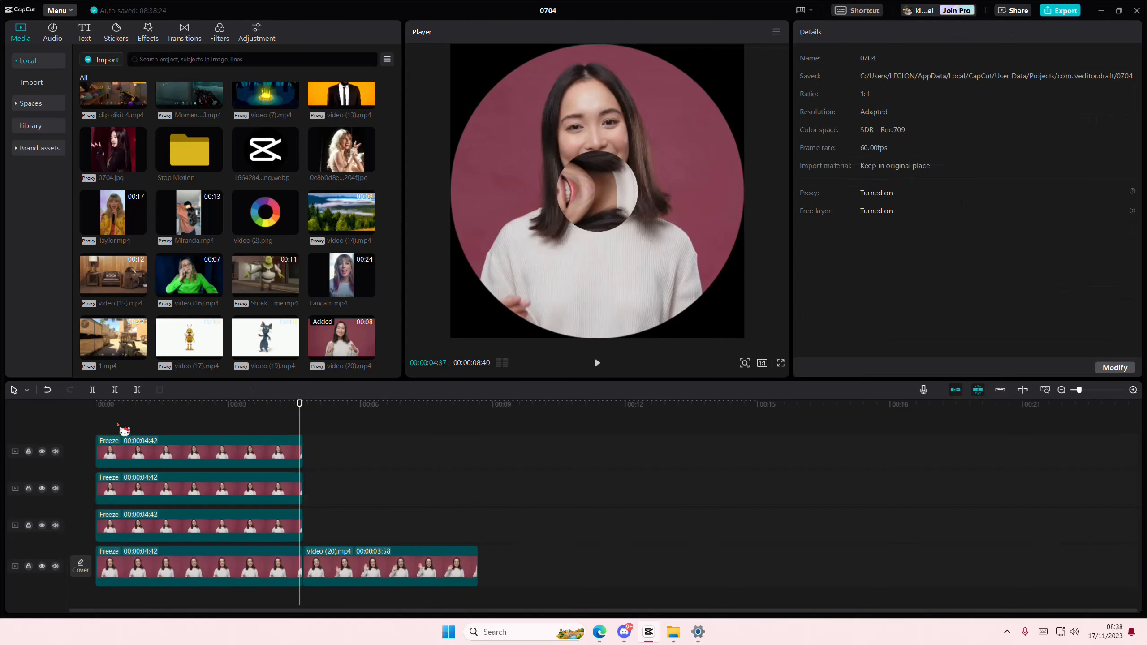
{"action": "left_click", "coordinate": [82, 430]}
{"action": "left_click", "coordinate": [129, 454]}
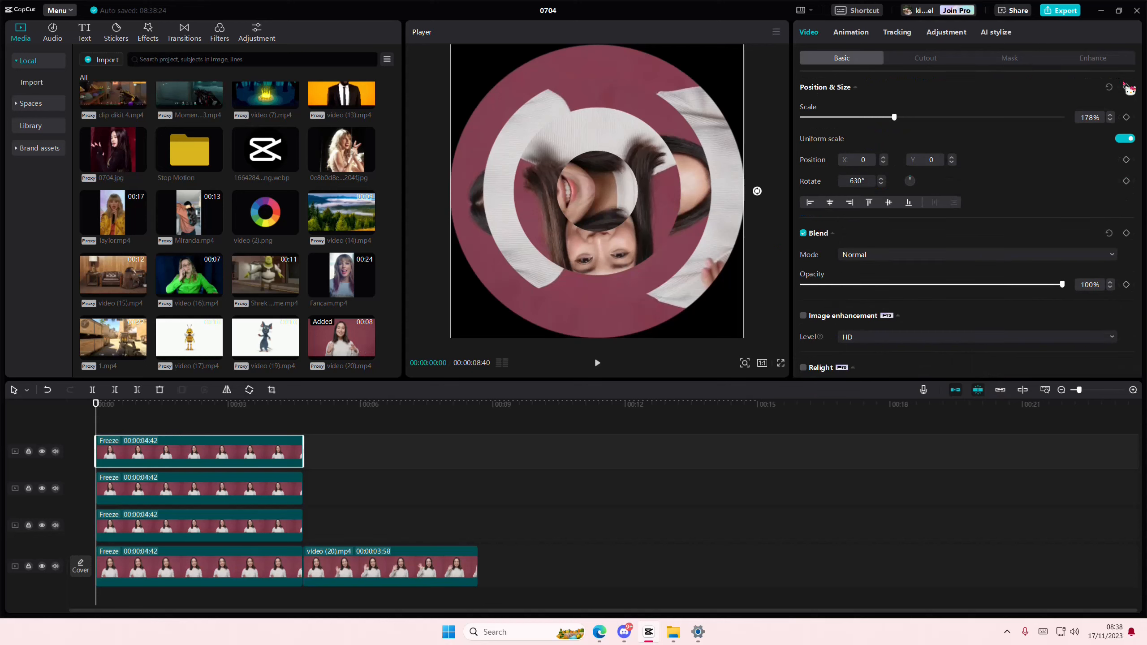
{"action": "left_click_drag", "start_coordinate": [186, 412], "coordinate": [301, 442]}
{"action": "left_click", "coordinate": [300, 447]}
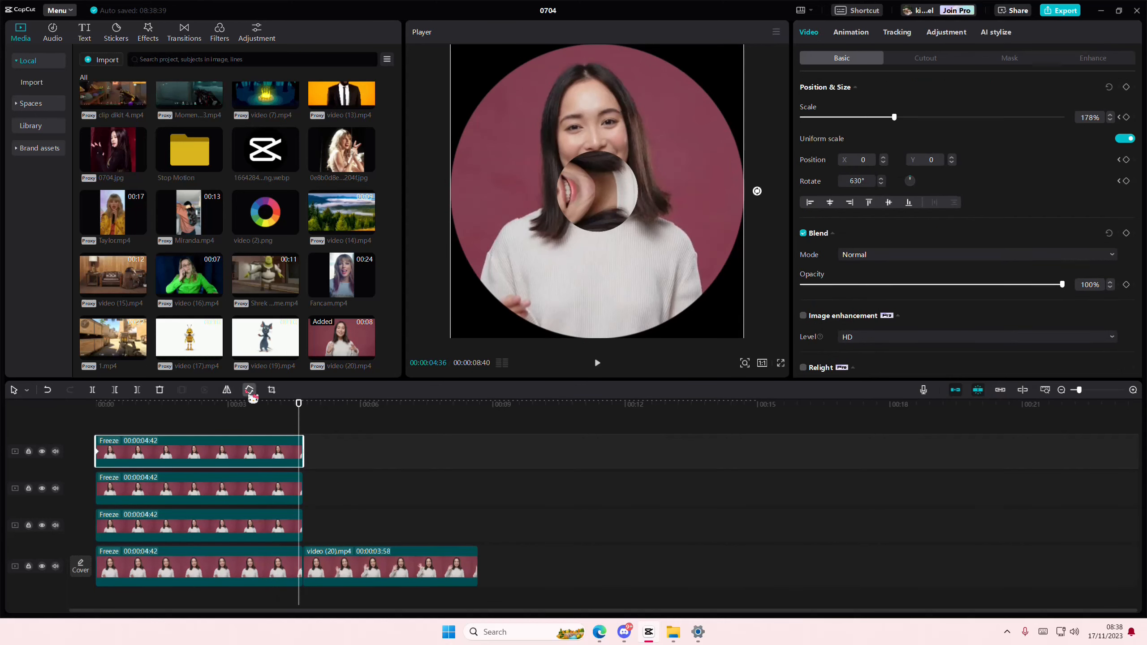
{"action": "left_click", "coordinate": [153, 425]}
{"action": "left_click", "coordinate": [72, 429]}
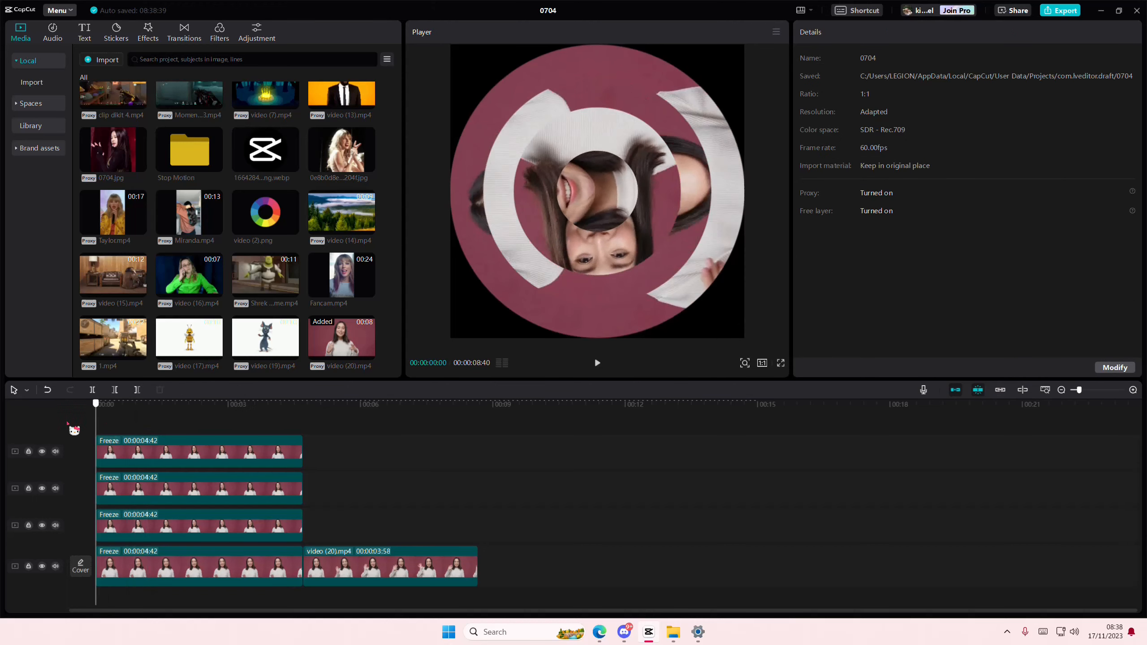
Mute the audio of all four tracks and play the sequence from the start to preview the rotation.
{"action": "left_click", "coordinate": [56, 566]}
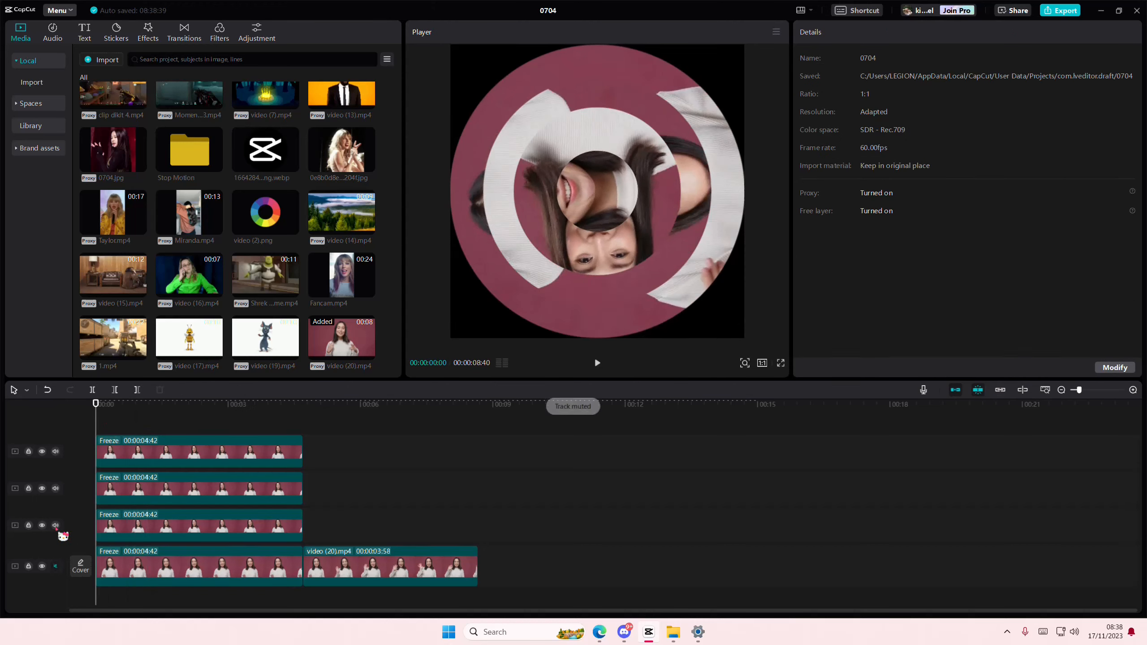
{"action": "left_click", "coordinate": [55, 525]}
{"action": "left_click", "coordinate": [55, 488]}
{"action": "left_click", "coordinate": [56, 451]}
{"action": "key", "text": "space"}
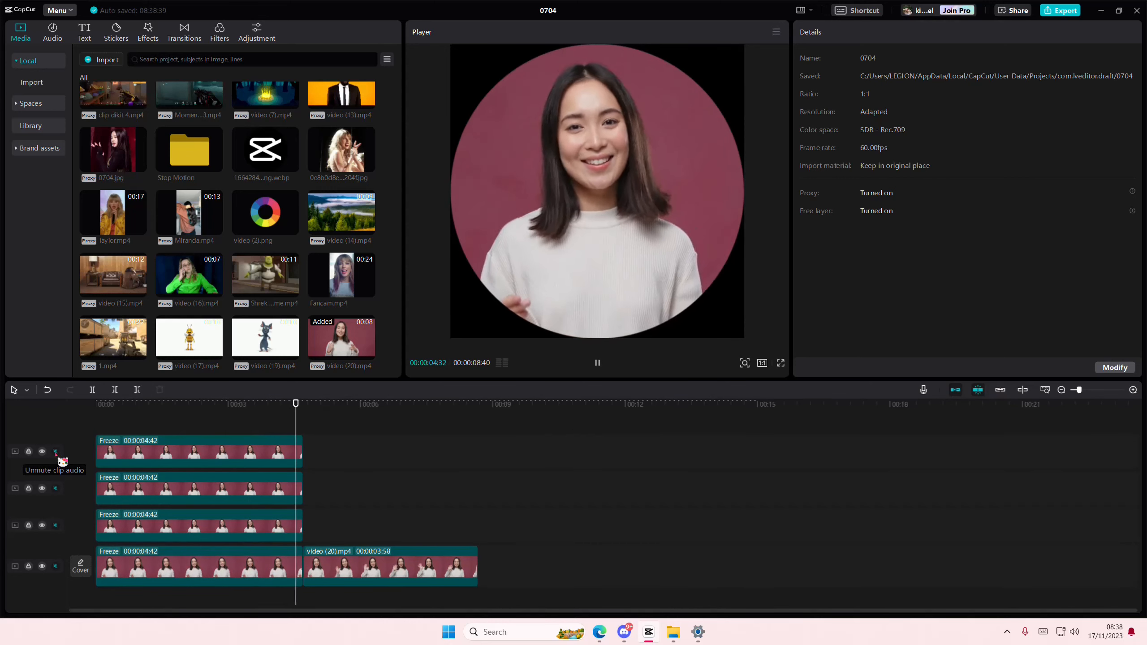
{"action": "key", "text": "space"}
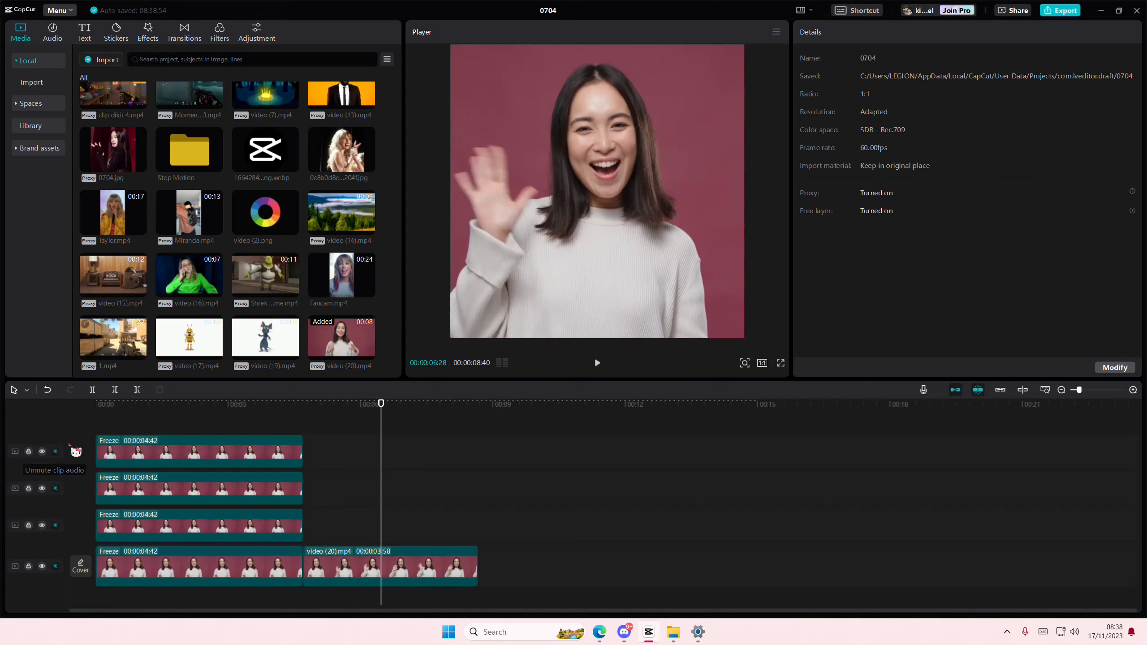
Apply a Circle mask to video (20).mp4 at 00:00:04:42 and enlarge it to the full width of the frame.
{"action": "left_click", "coordinate": [287, 426]}
{"action": "left_click", "coordinate": [328, 556]}
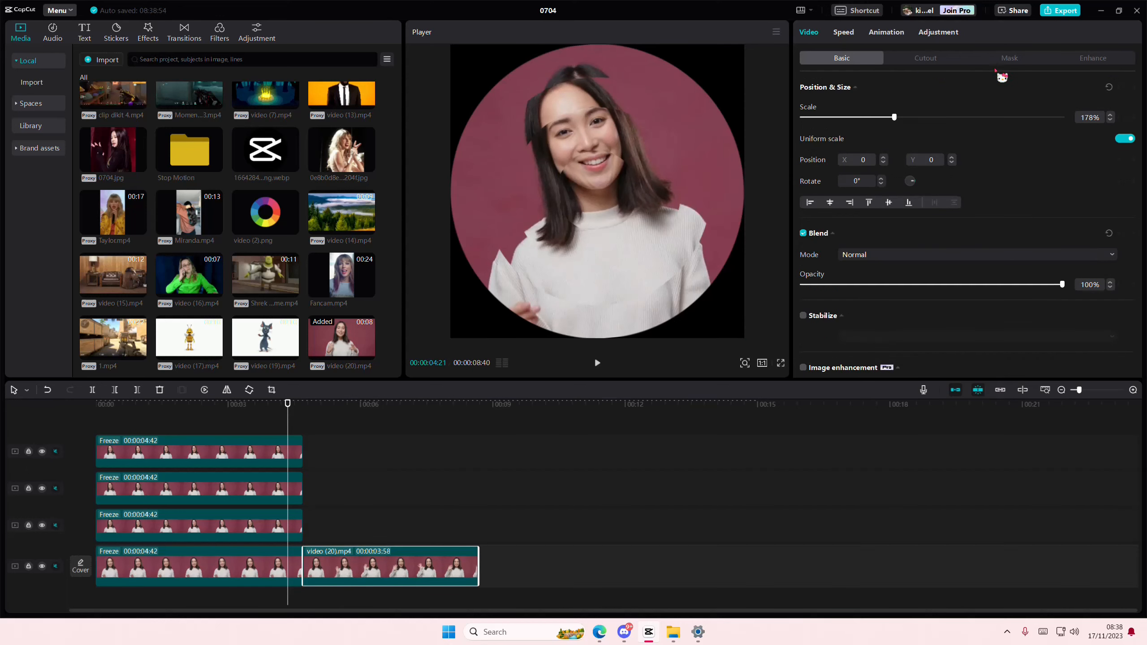
{"action": "left_click_drag", "start_coordinate": [288, 420], "coordinate": [303, 426]}
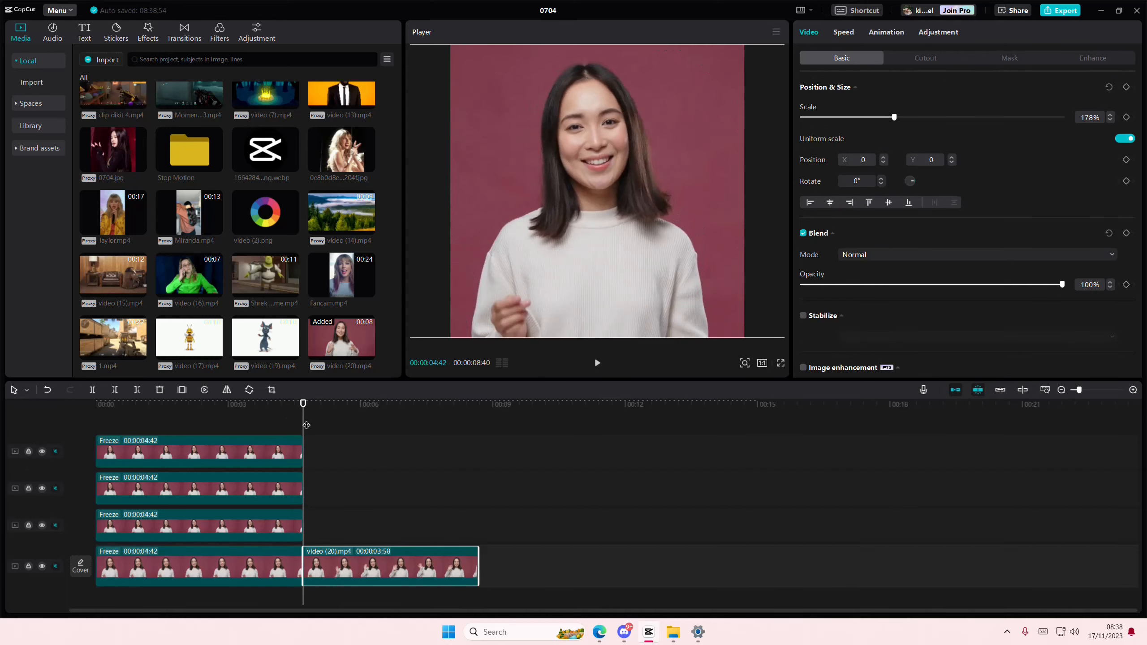
{"action": "left_click", "coordinate": [1010, 58]}
{"action": "left_click", "coordinate": [958, 111]}
{"action": "left_click_drag", "start_coordinate": [673, 271], "coordinate": [702, 284]}
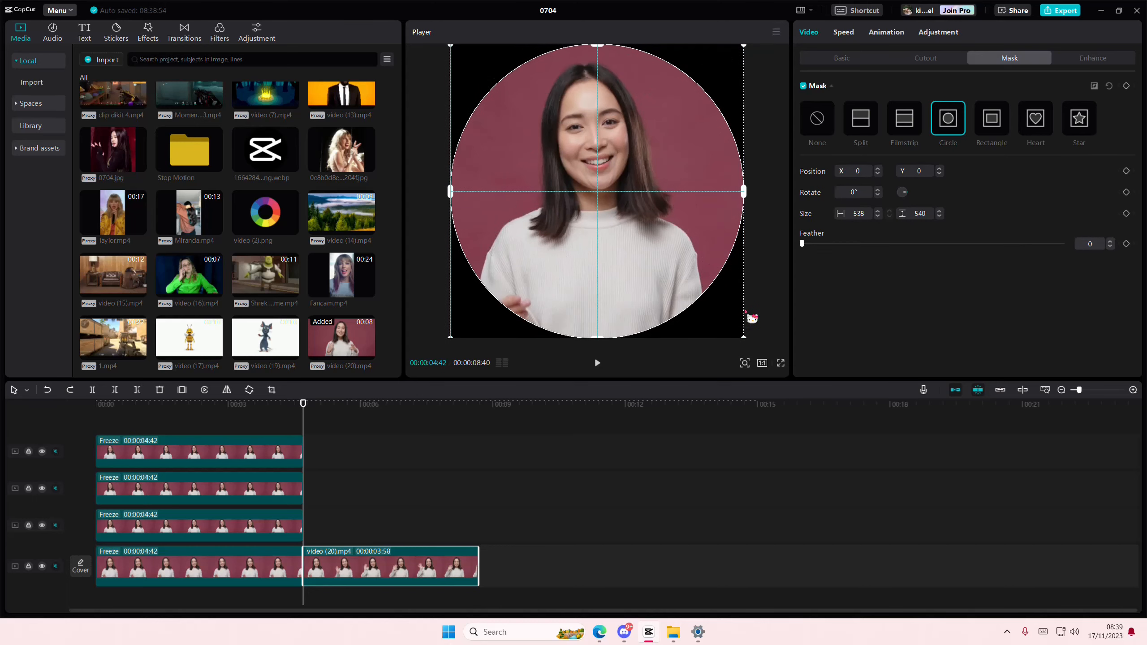
Play the video from the start to review the rotating circles with the masked video clip.
{"action": "left_click", "coordinate": [64, 423]}
{"action": "key", "text": "space"}
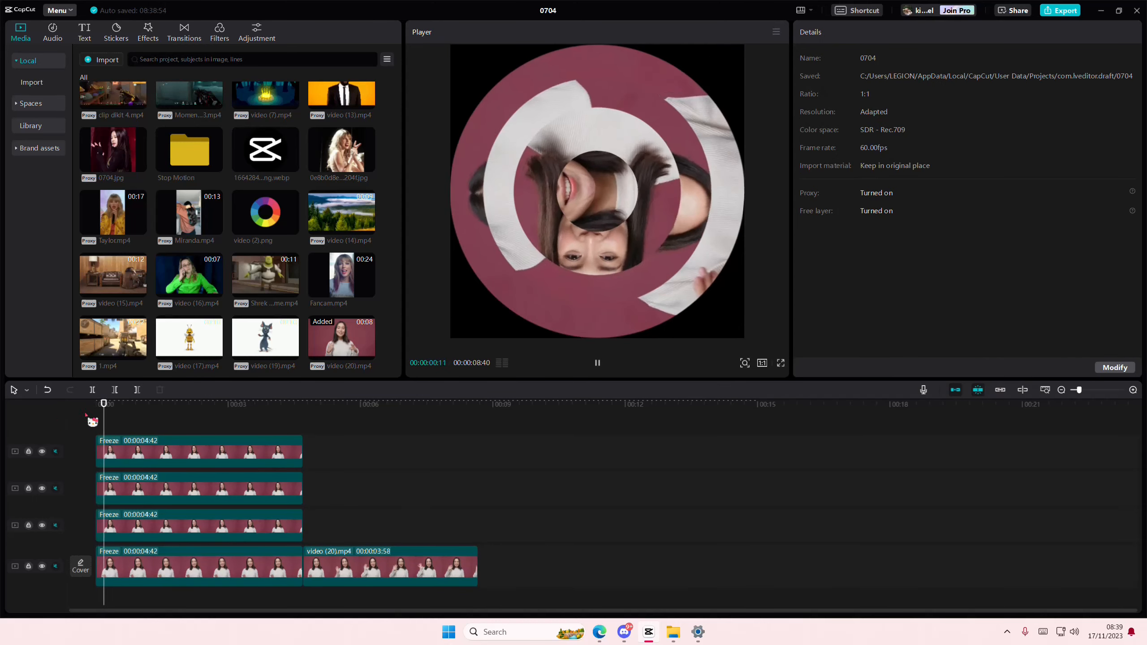